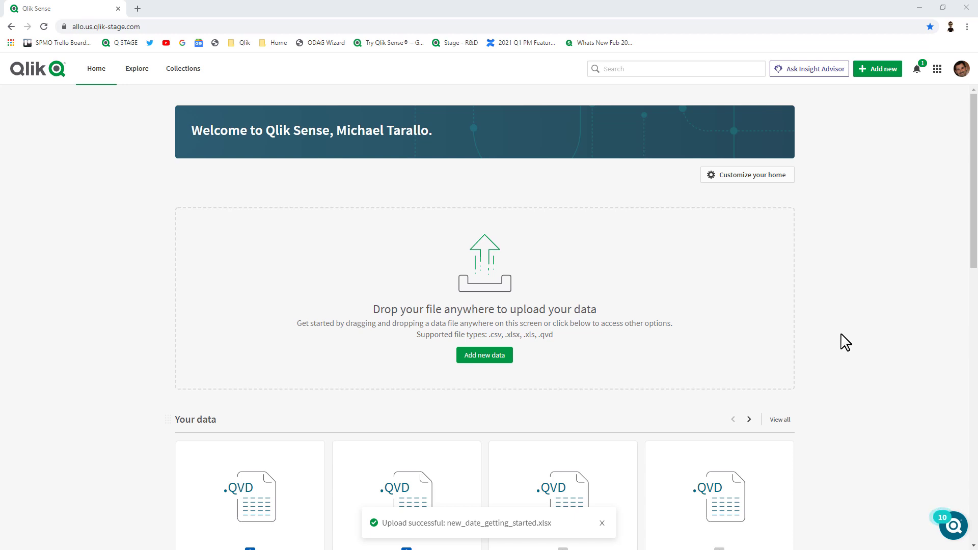
Step: Upload new_date_getting_started.xlsx as a data file into RetroGaming Space
scroll(844, 343, "down", 1)
scroll(844, 342, "down", 2)
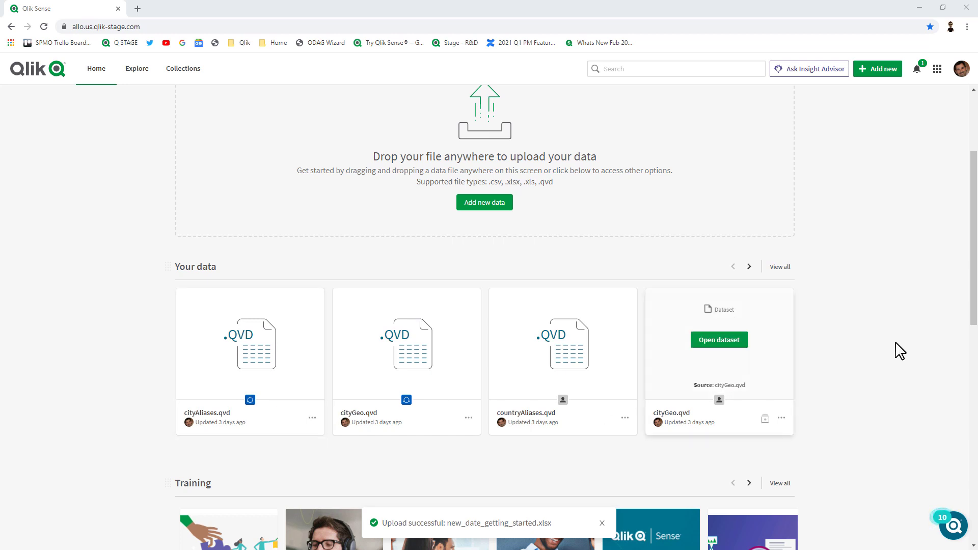
left_click(887, 70)
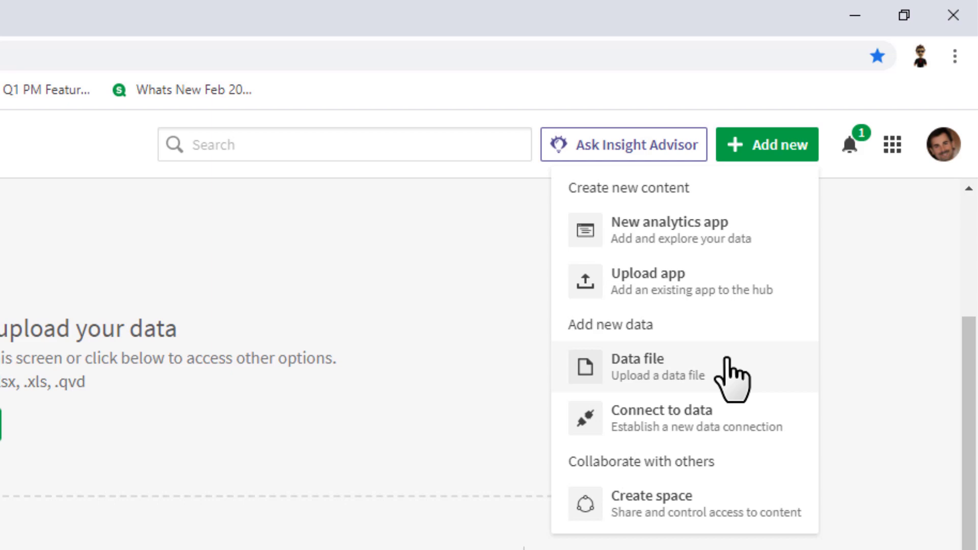
left_click(727, 361)
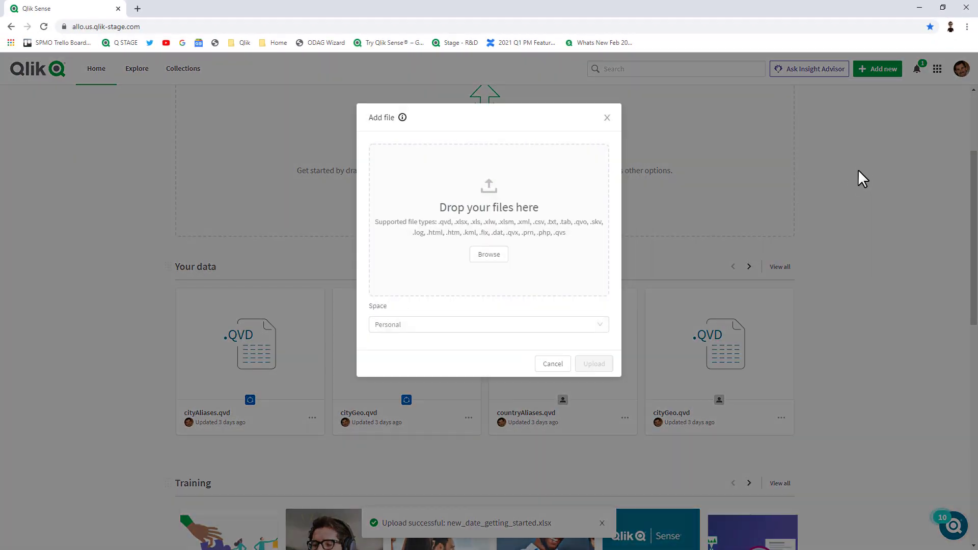
left_click(507, 261)
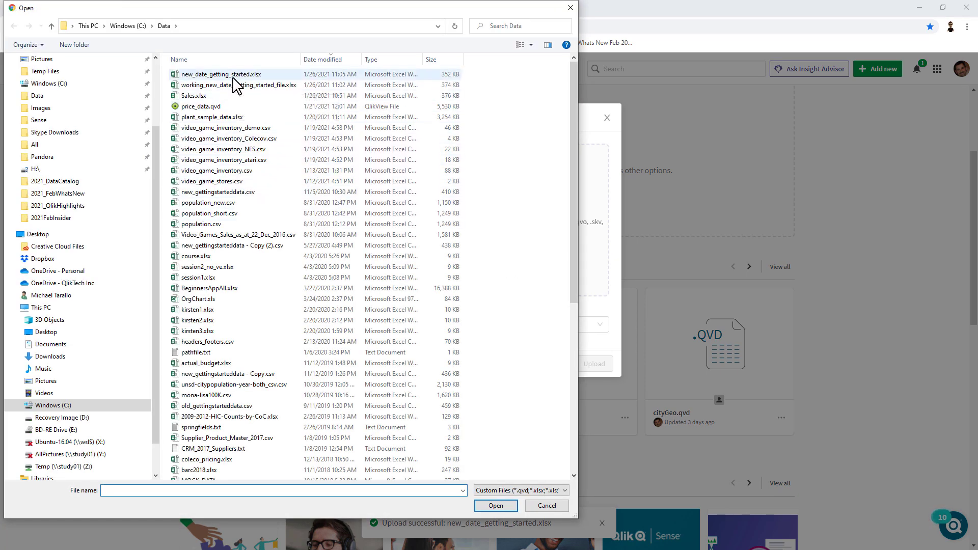
left_click(231, 75)
left_click(485, 503)
left_click(603, 249)
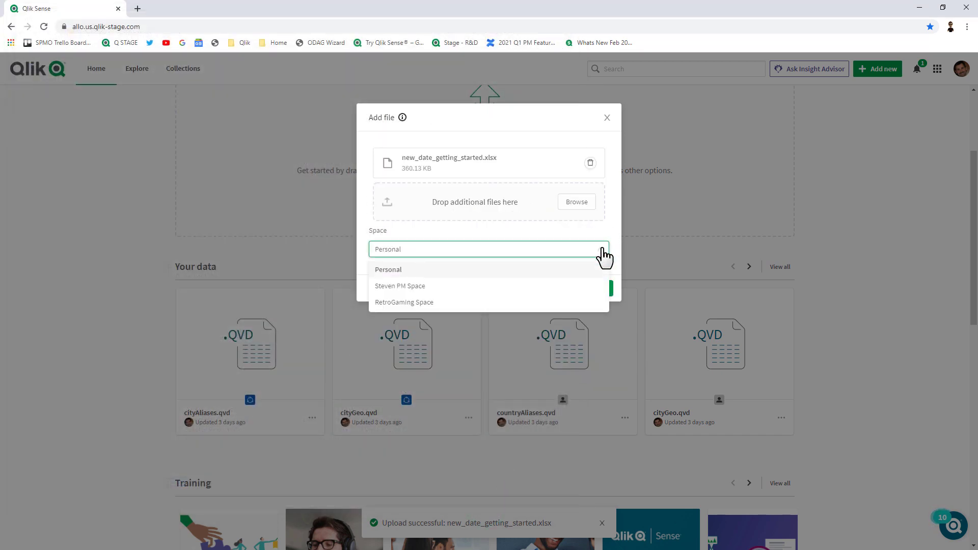
left_click(462, 298)
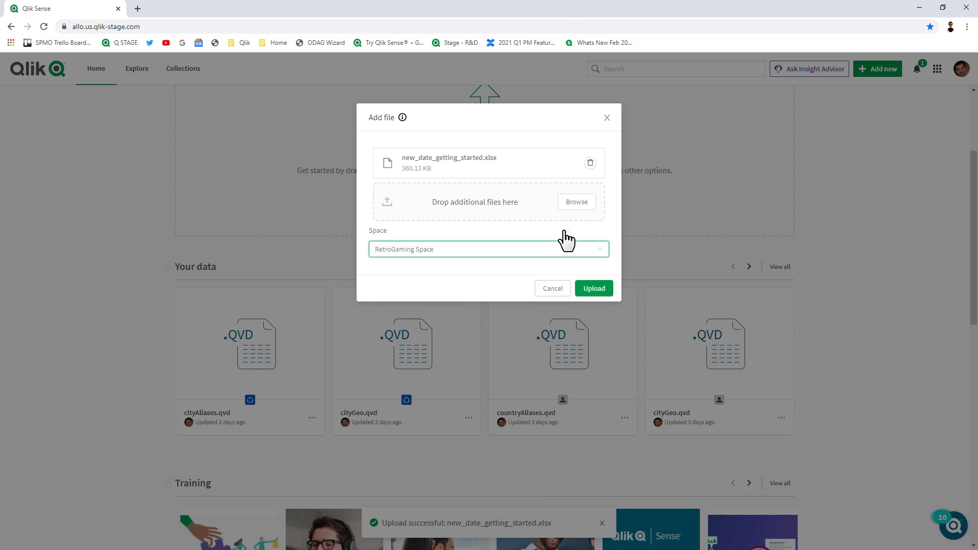
left_click(593, 289)
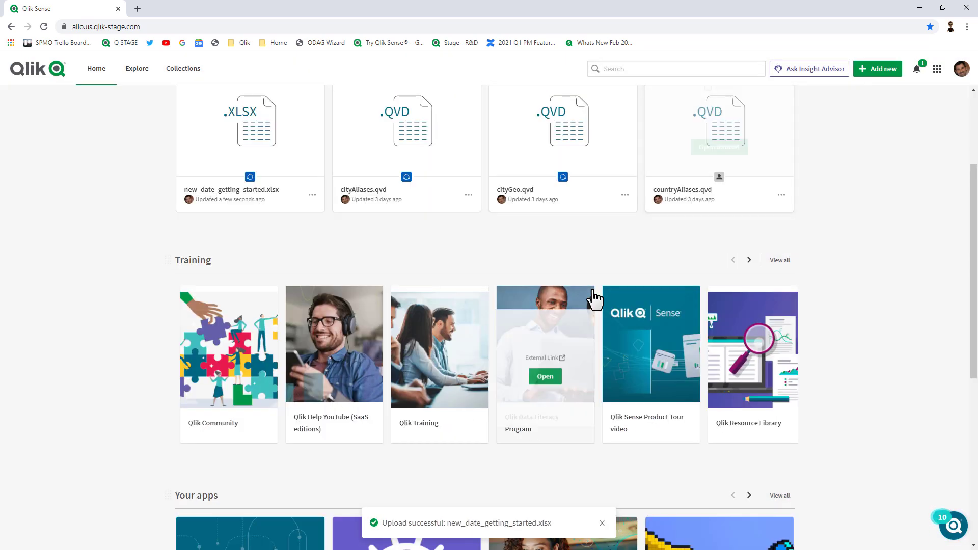
scroll(594, 298, "up", 3)
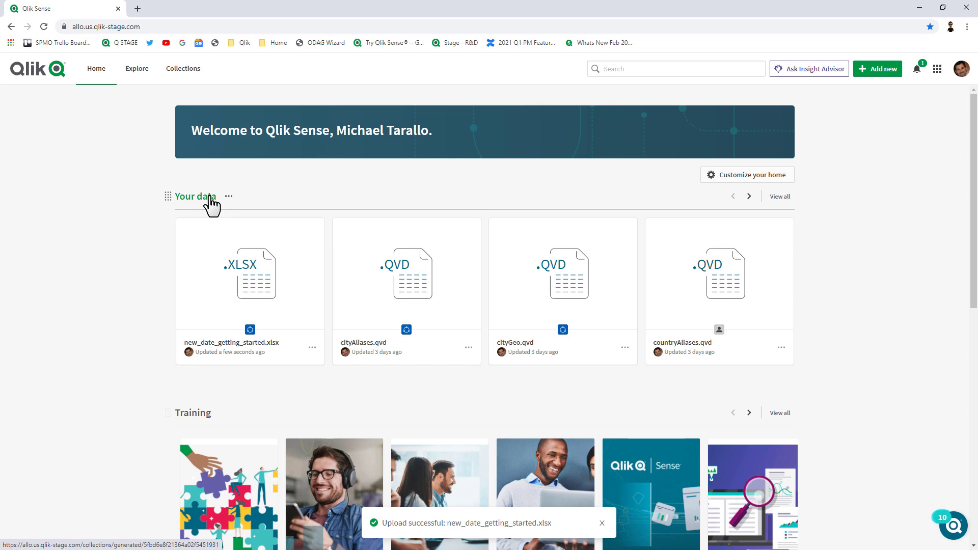
left_click(139, 70)
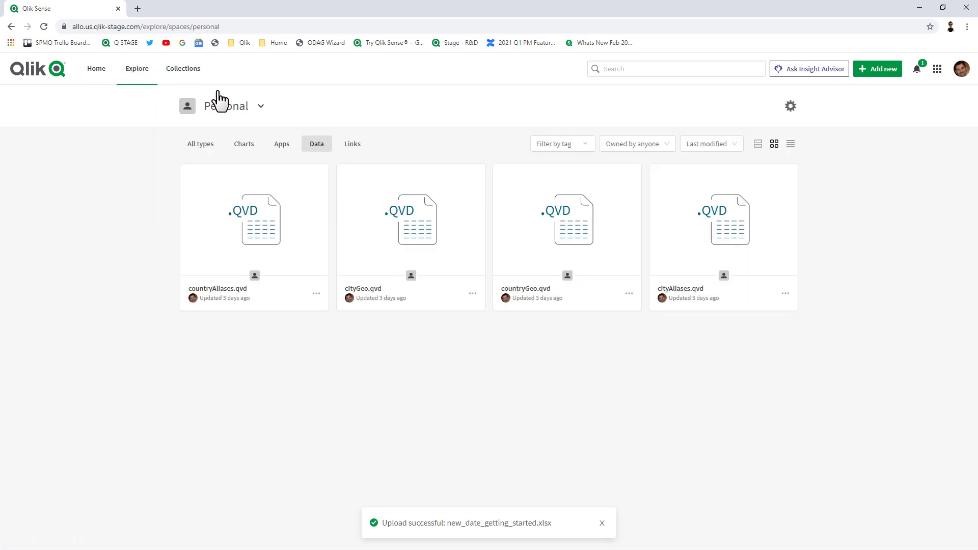
left_click(259, 108)
left_click(233, 224)
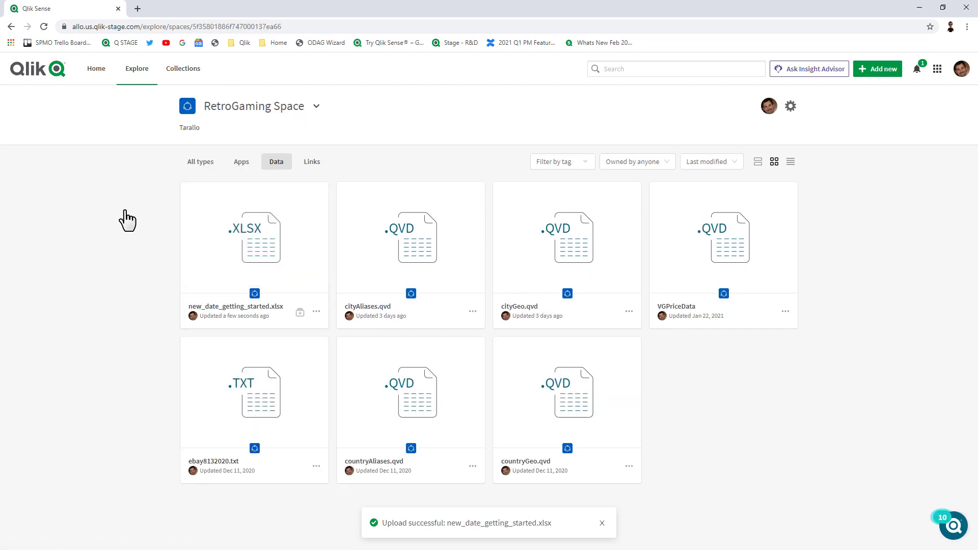
left_click(790, 106)
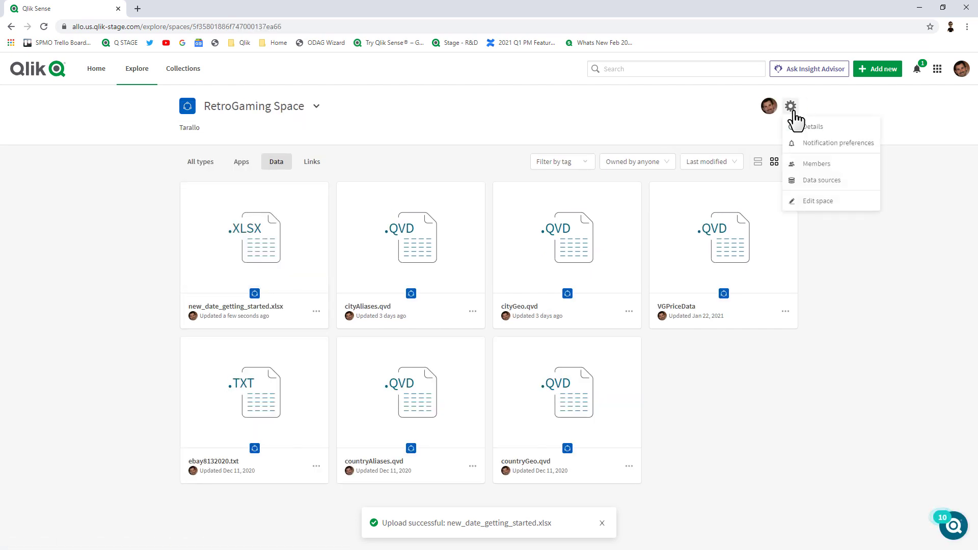
left_click(804, 180)
left_click(772, 279)
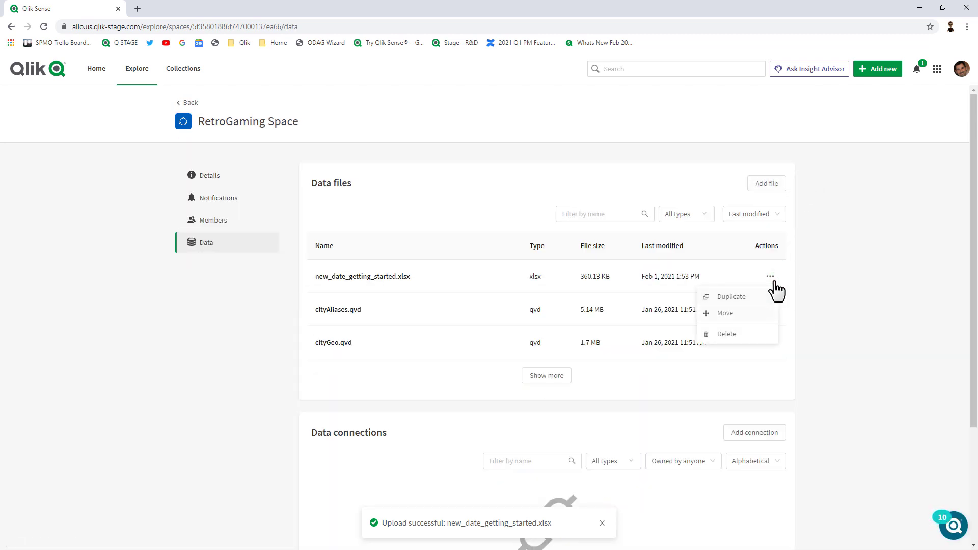
key("Down")
left_click(838, 322)
left_click(99, 76)
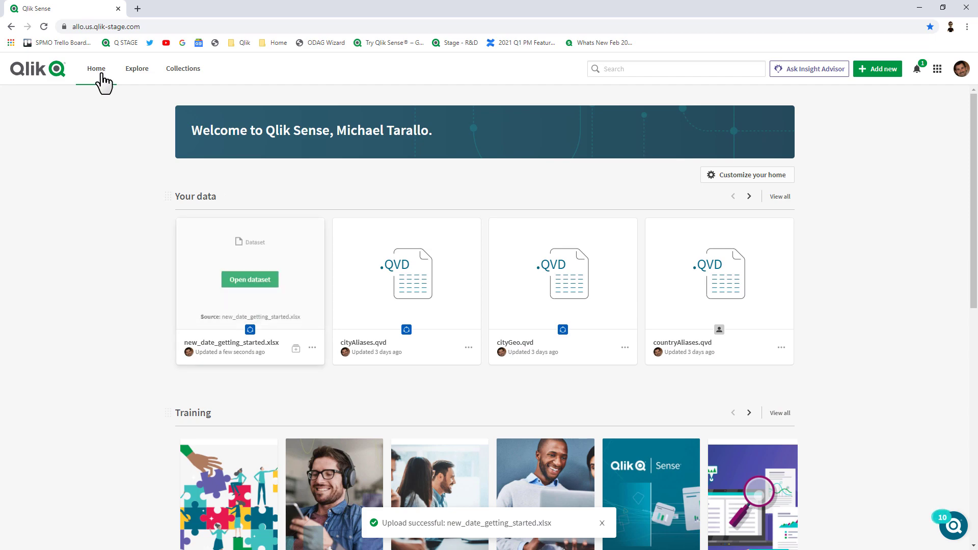
Step: Rename the uploaded dataset to Video Game Sales
left_click(312, 348)
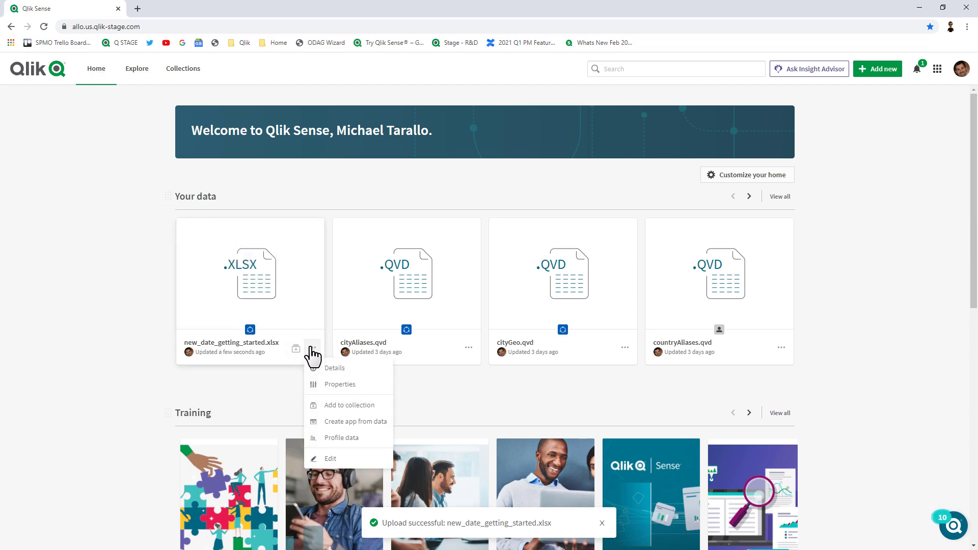
left_click(330, 461)
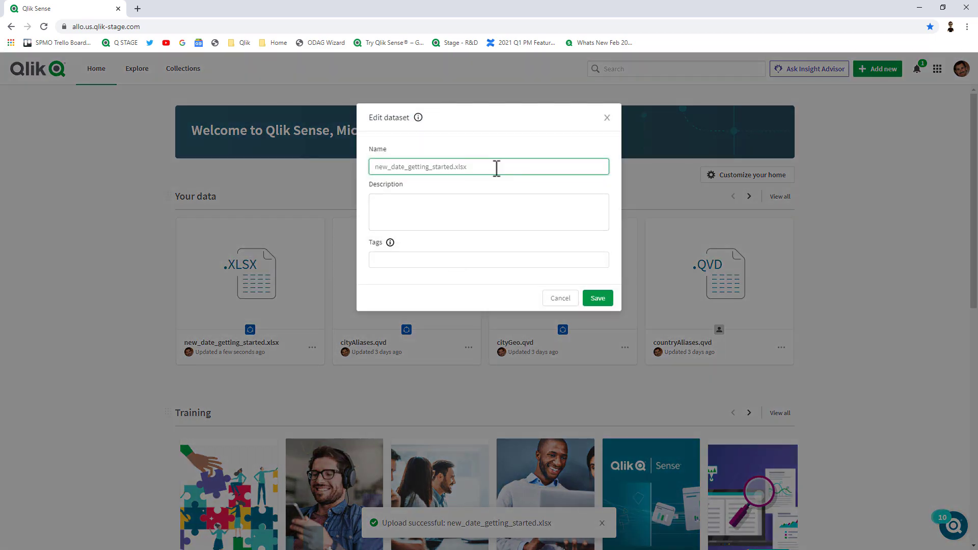
triple_click(497, 169)
type("V")
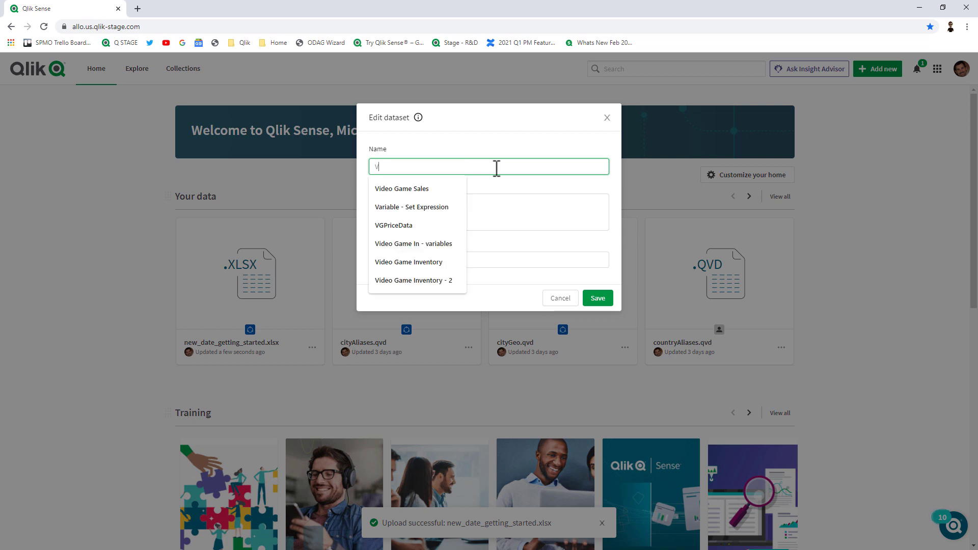
type("ideo")
key("Down")
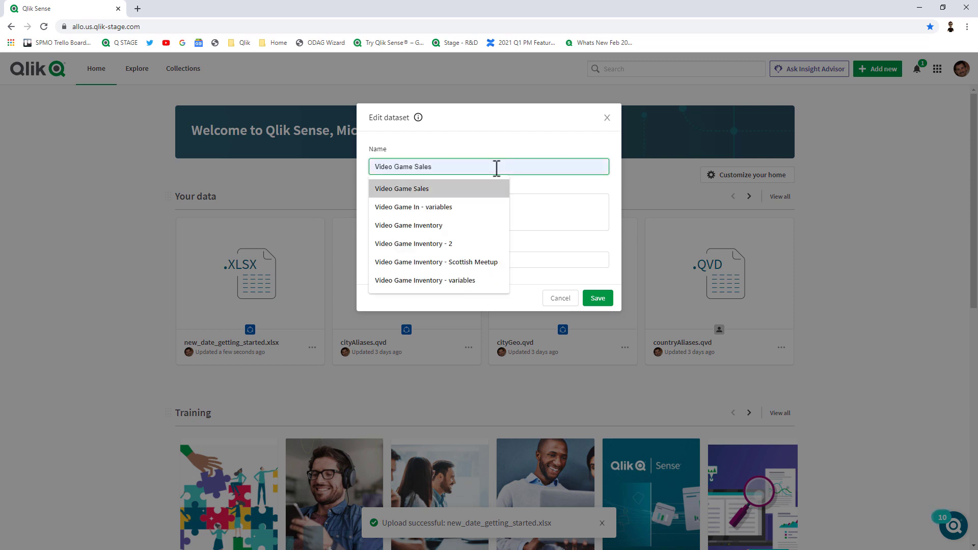
key("Return")
Step: Tag the dataset Germany Sales and Finance and save the changes
left_click(486, 258)
type("sales")
key("Return")
type("nac")
key("BackSpace")
type("e")
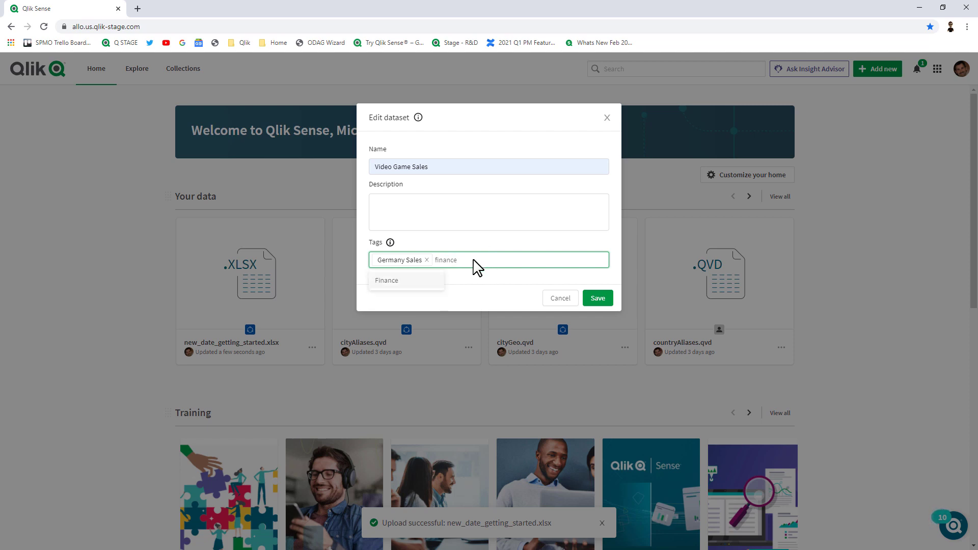
left_click(426, 281)
left_click(432, 211)
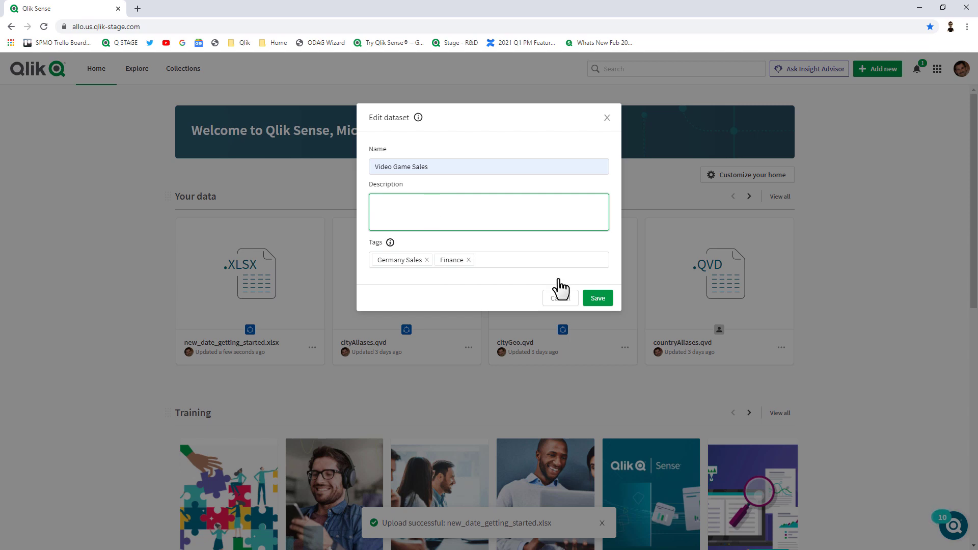
left_click(604, 300)
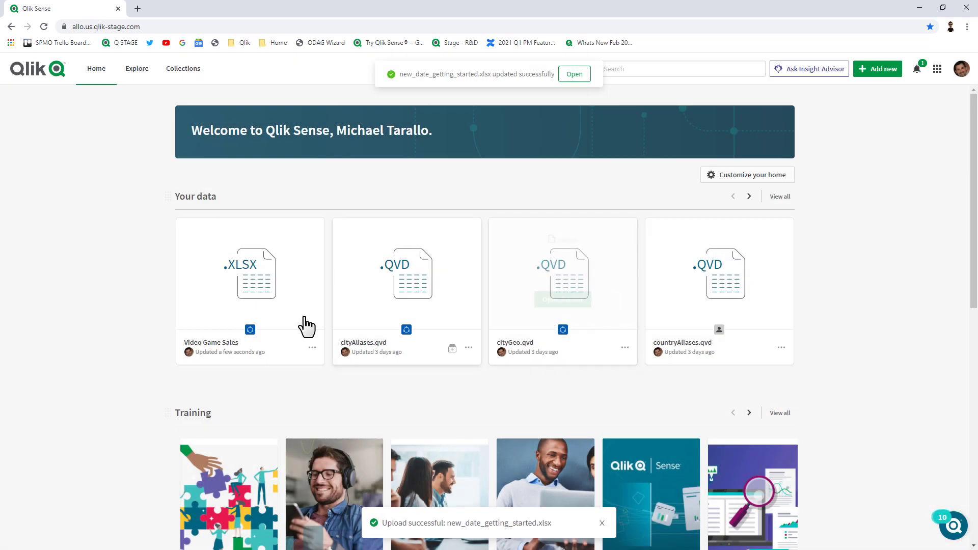
Step: Add Subject area and Sensitive information properties to the Video Game Sales dataset
mouse_move(250, 291)
left_click(306, 326)
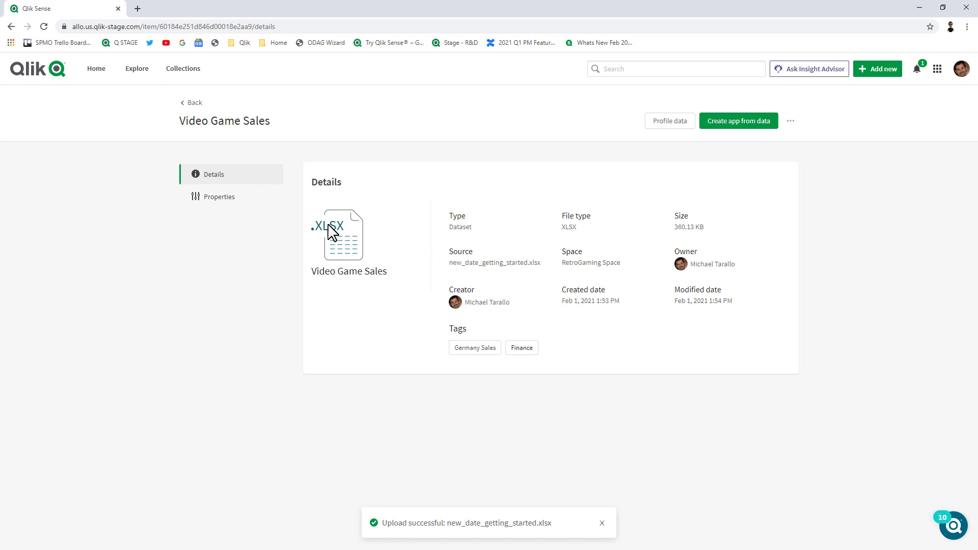
left_click(214, 200)
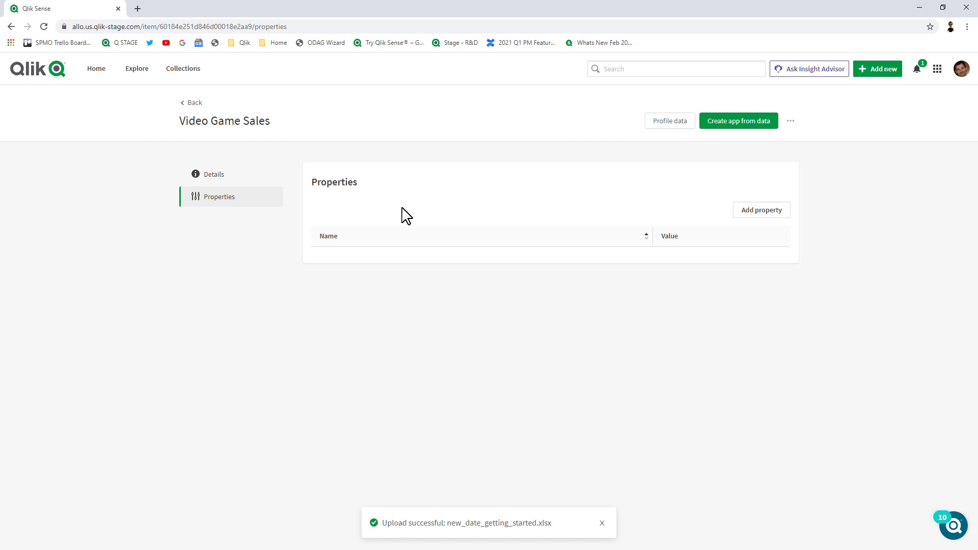
left_click(753, 220)
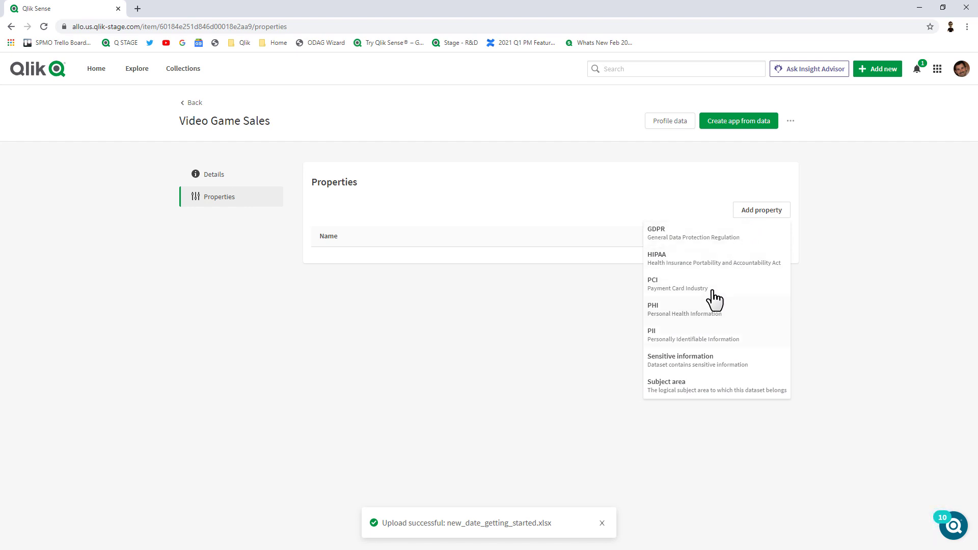
left_click(707, 386)
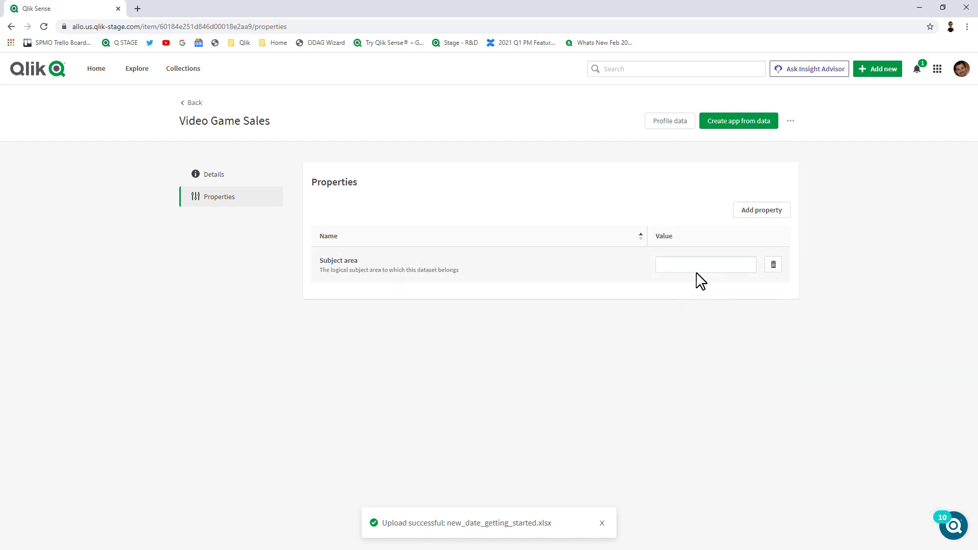
left_click(762, 214)
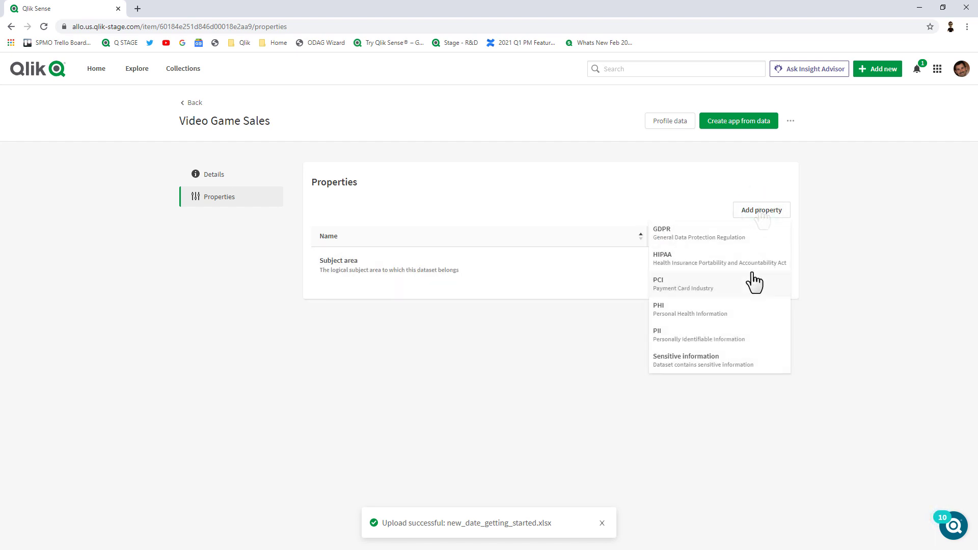
left_click(745, 366)
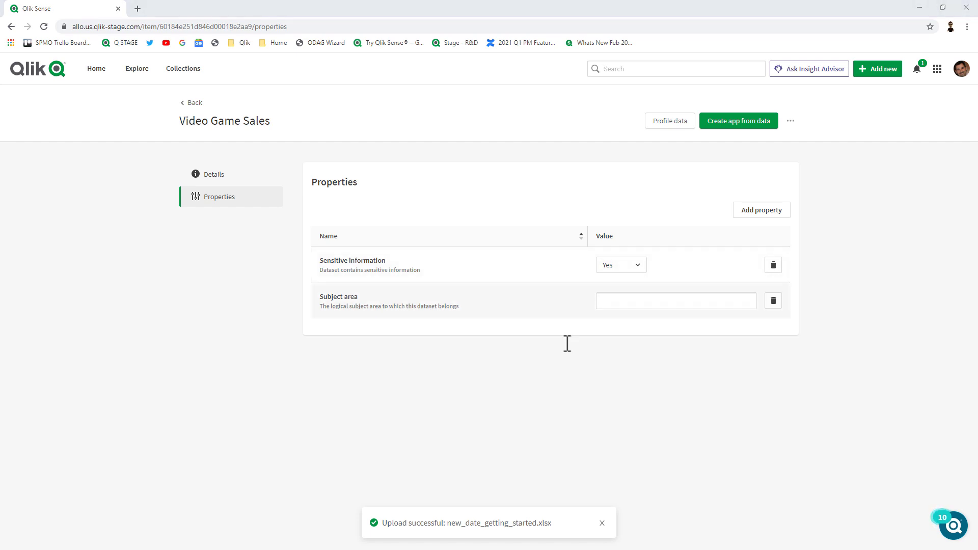
Step: Review the Video Game Sales column profile, switch to Data sample, then close it
left_click(674, 124)
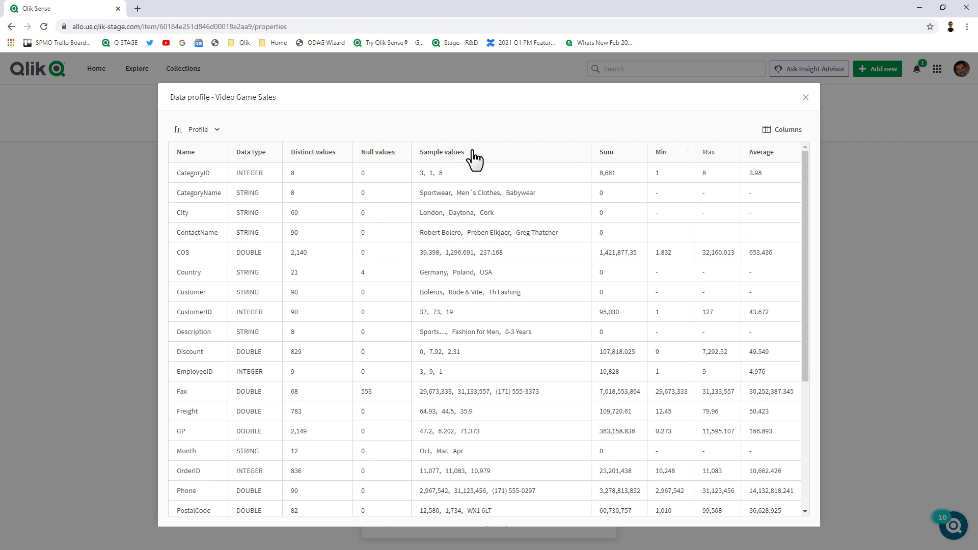
left_click(795, 138)
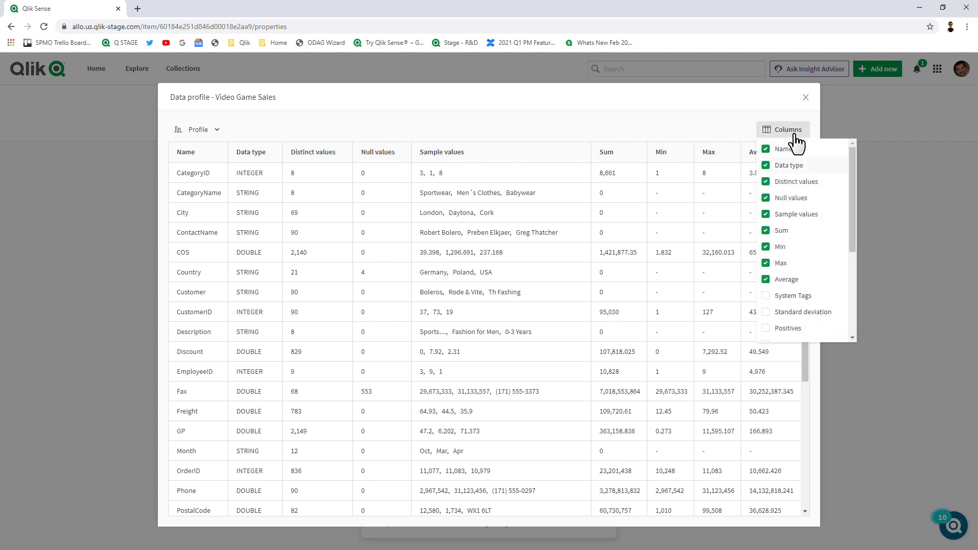
left_click(209, 131)
left_click(209, 178)
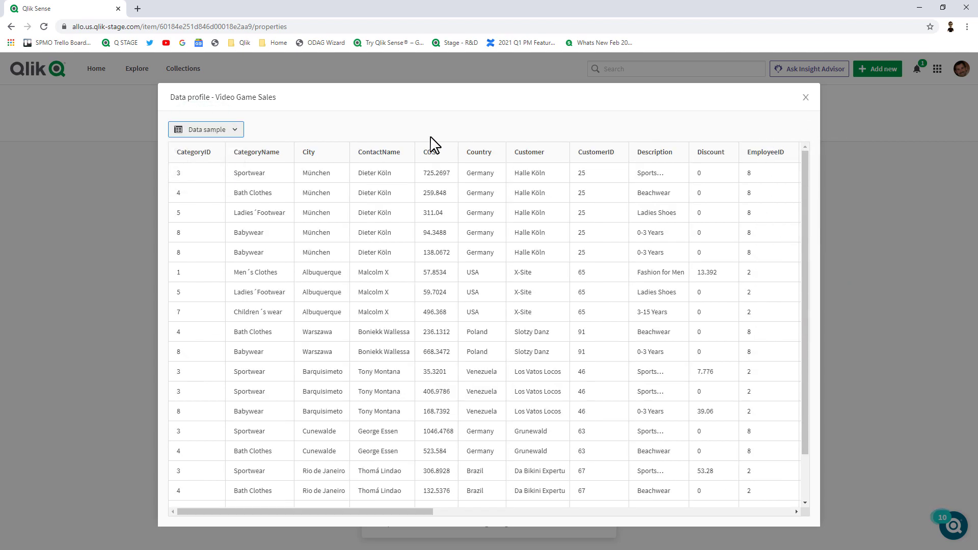
left_click(806, 98)
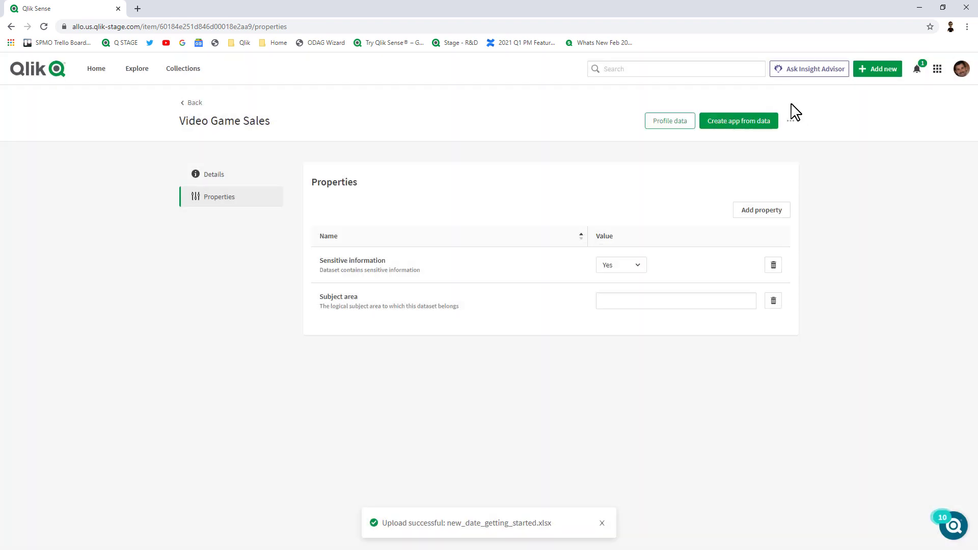
Step: Create the Video Game Sales app from the dataset and open its new empty sheet
left_click(728, 125)
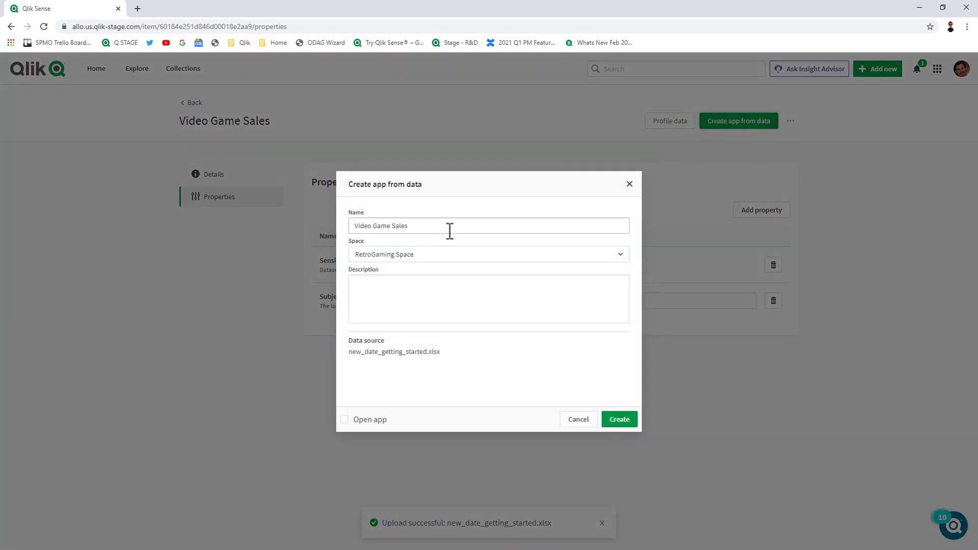
left_click(623, 426)
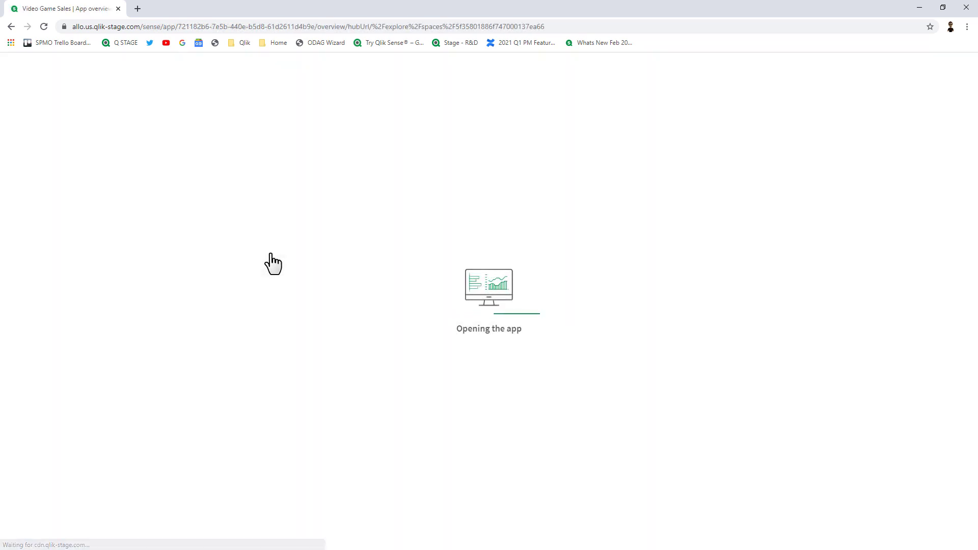
left_click(46, 356)
left_click(59, 359)
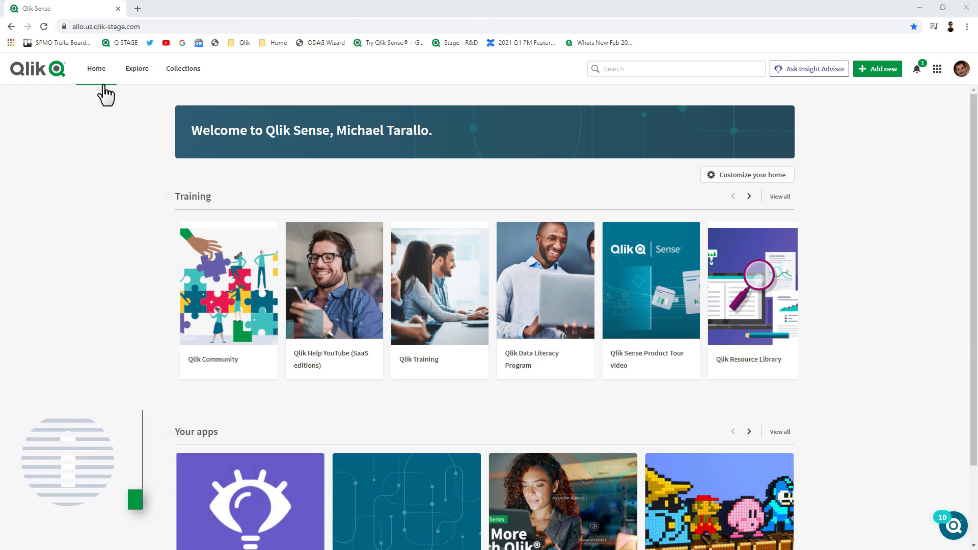
Step: Drag the Your apps section on the home page above Training
scroll(137, 194, "down", 2)
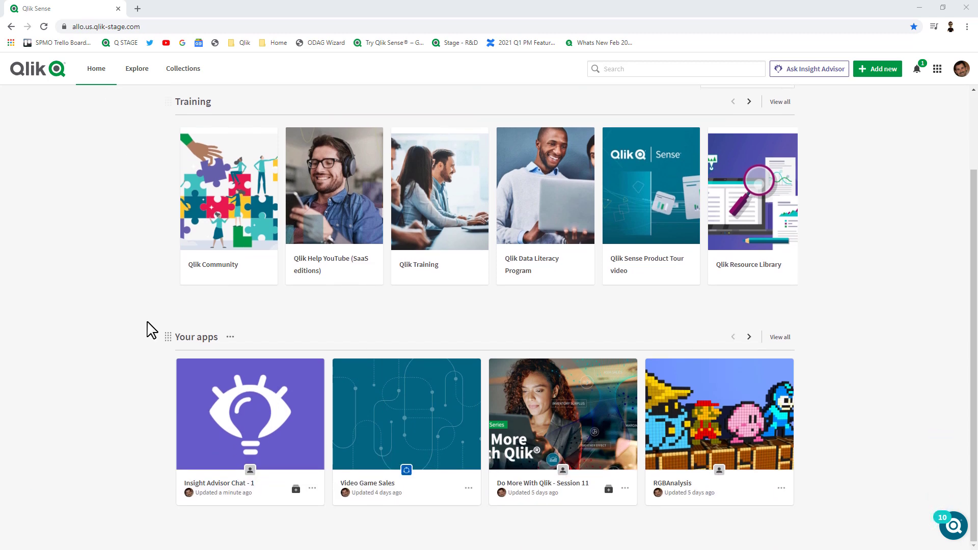
scroll(151, 330, "up", 2)
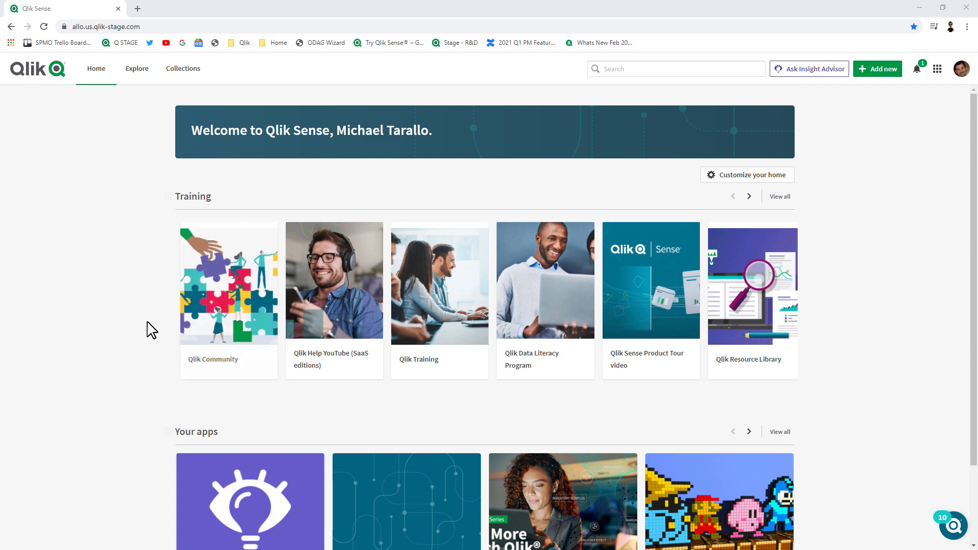
mouse_move(167, 432)
left_click_drag(168, 431, 173, 192)
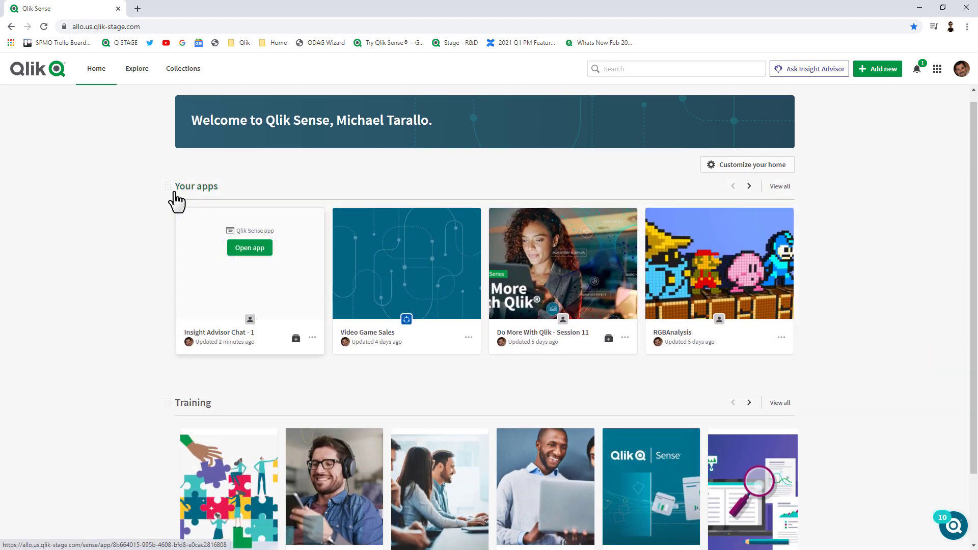
Step: Remove Training from the home page and add Your data and Your charts
left_click(738, 165)
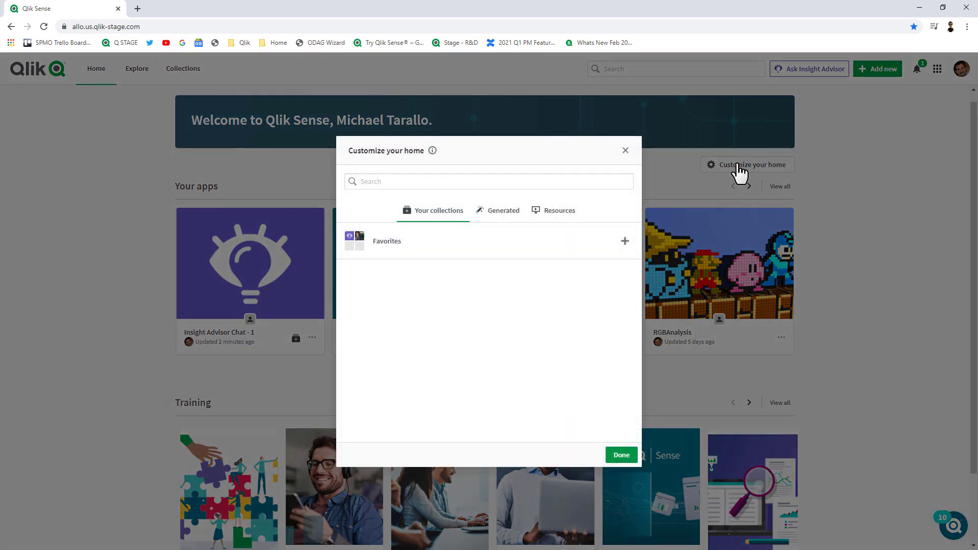
left_click(560, 214)
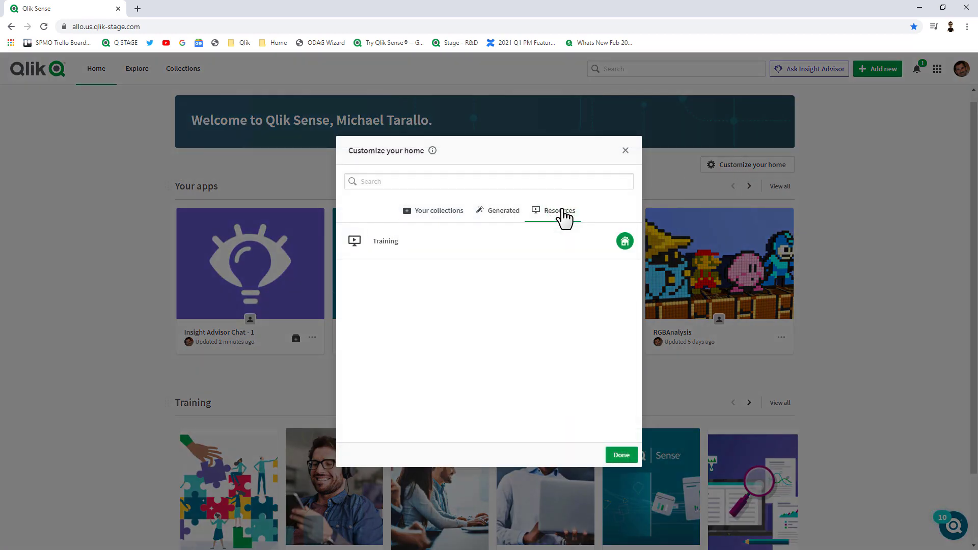
left_click(625, 243)
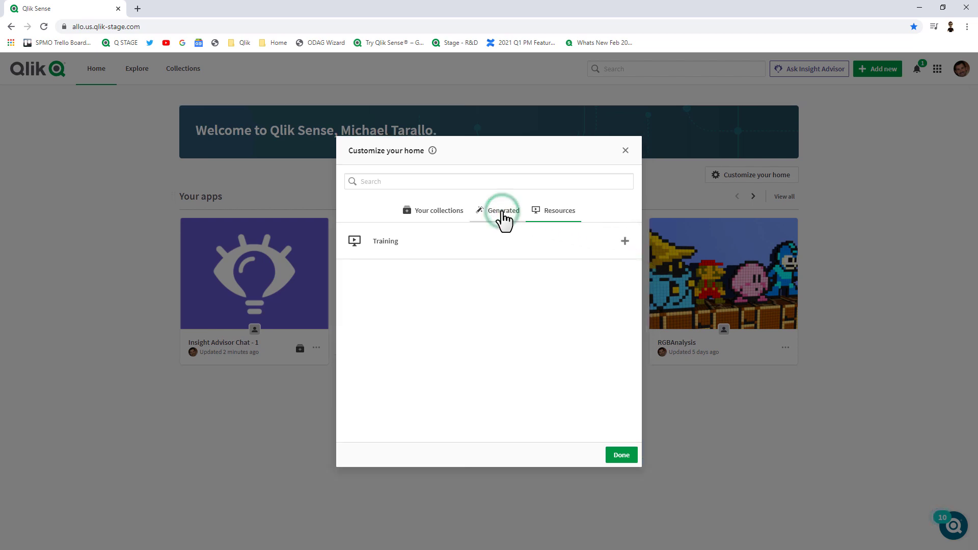
left_click(500, 213)
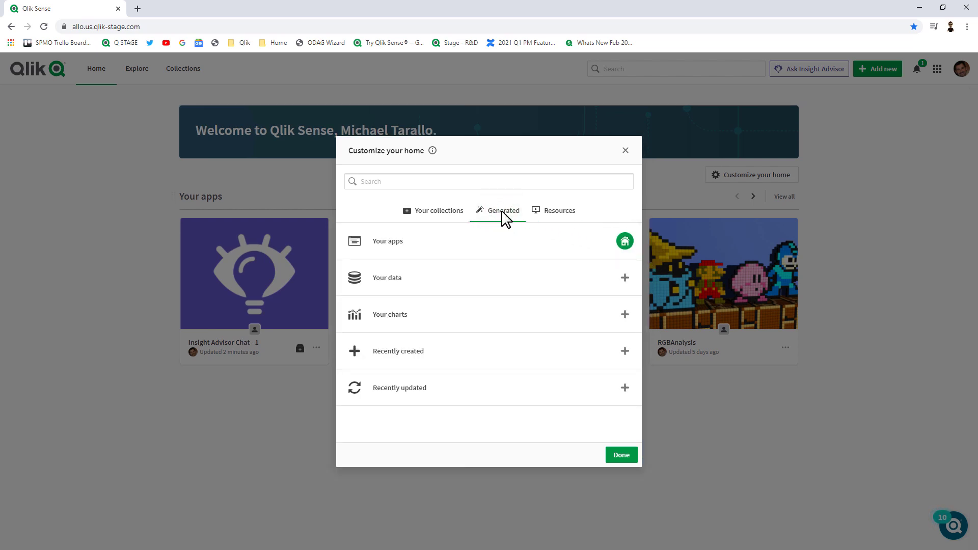
left_click(623, 279)
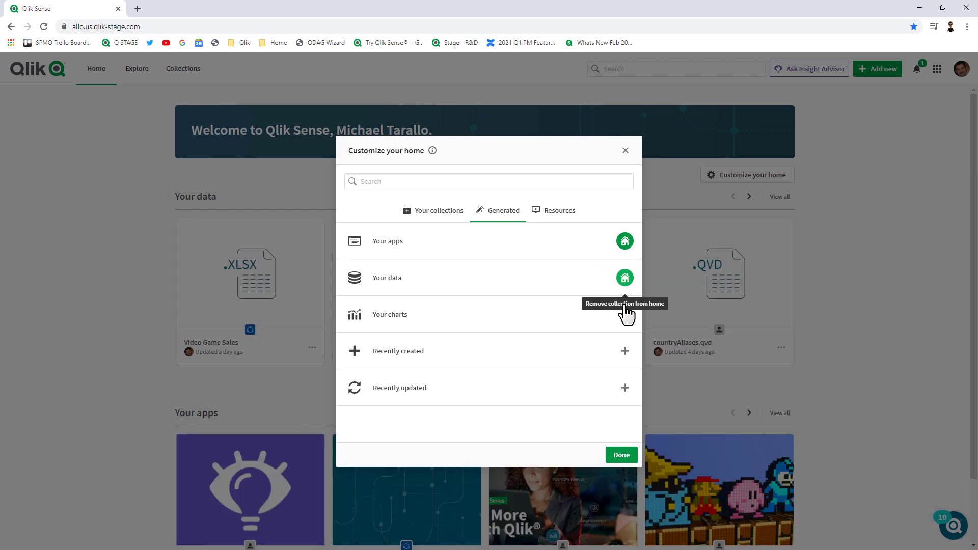
left_click(625, 316)
Step: Add Favorites to the home page, finish customising, and browse the result
left_click(452, 216)
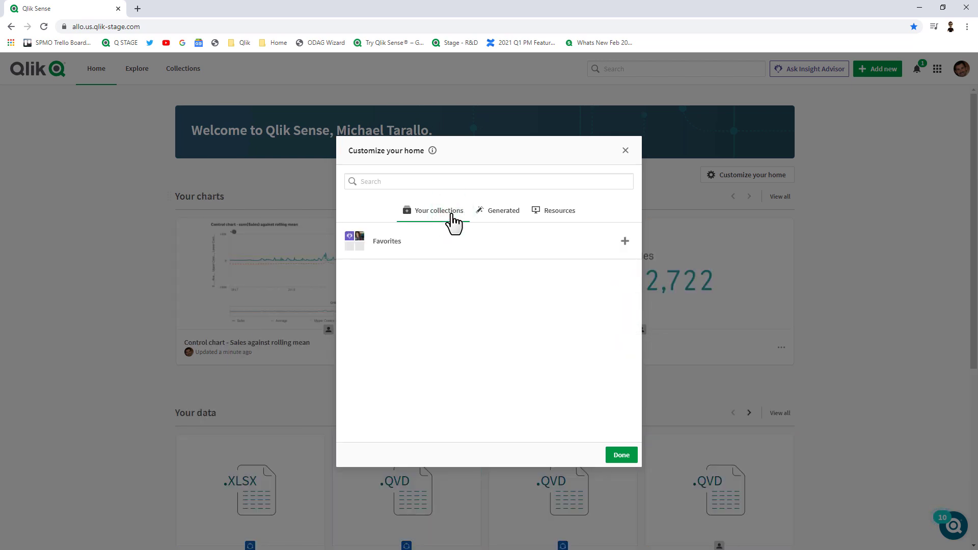
left_click(626, 241)
left_click(621, 455)
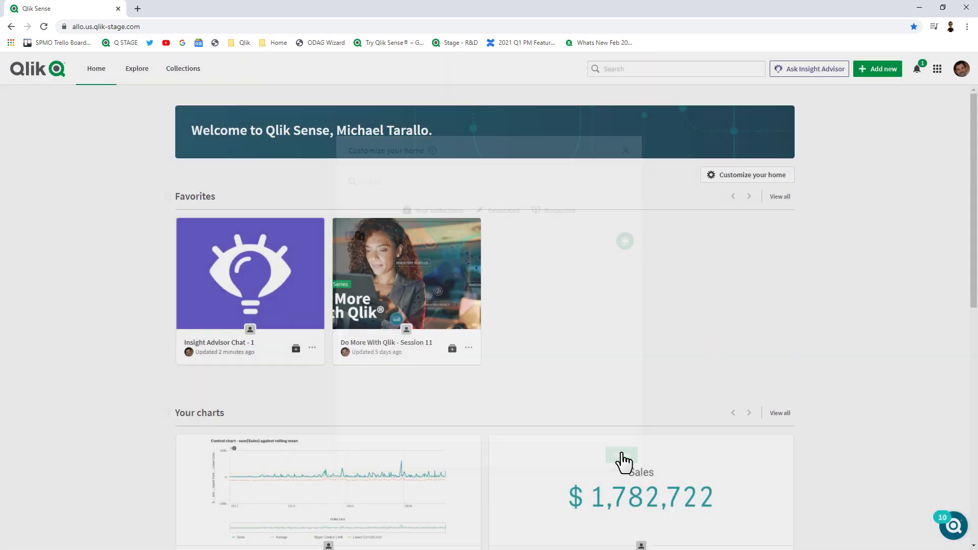
scroll(545, 337, "down", 1)
scroll(545, 336, "down", 2)
scroll(543, 334, "down", 3)
scroll(542, 334, "down", 3)
scroll(545, 334, "down", 1)
scroll(566, 352, "up", 4)
scroll(565, 352, "up", 4)
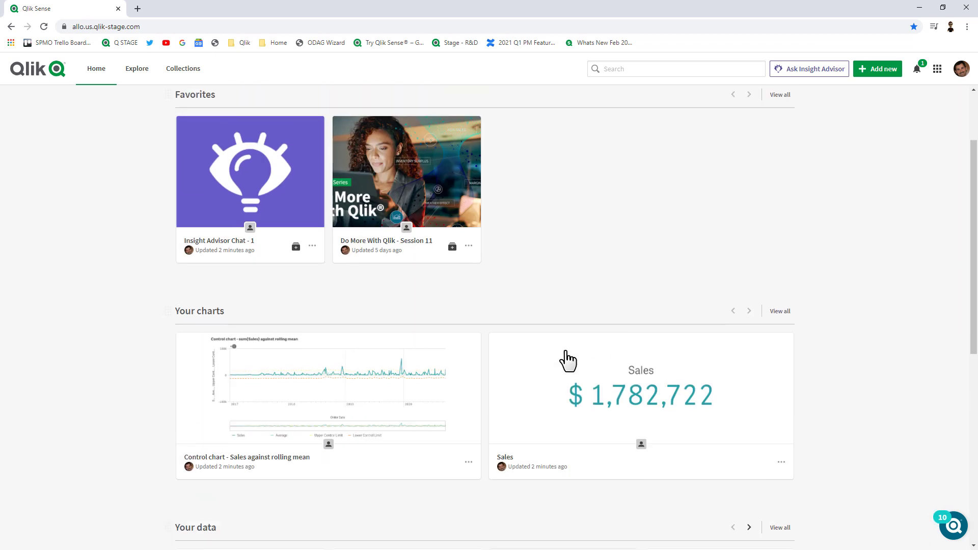
scroll(565, 351, "up", 2)
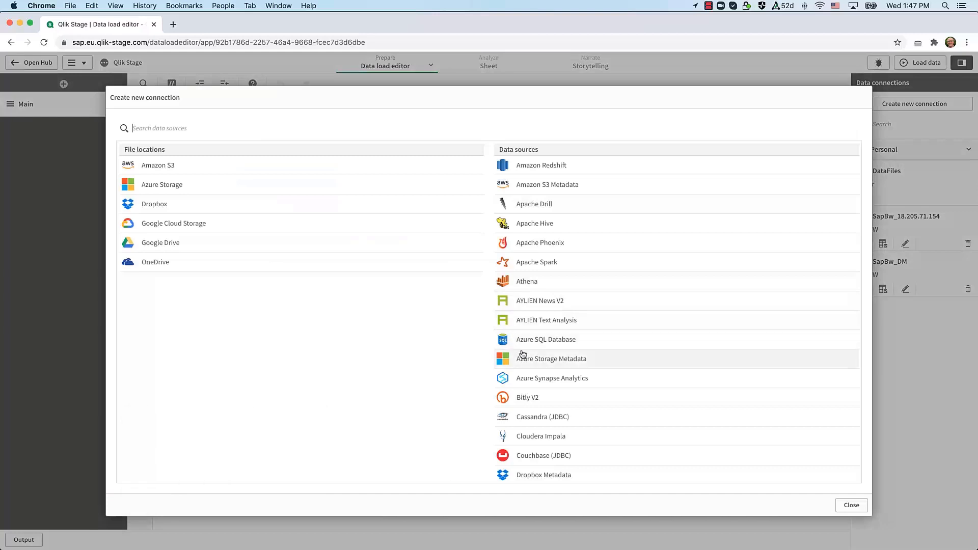
Step: Create an SAP BW connection with BEx and InfoProvider connection string properties enabled
scroll(574, 365, "down", 10)
scroll(575, 365, "down", 10)
scroll(577, 365, "down", 5)
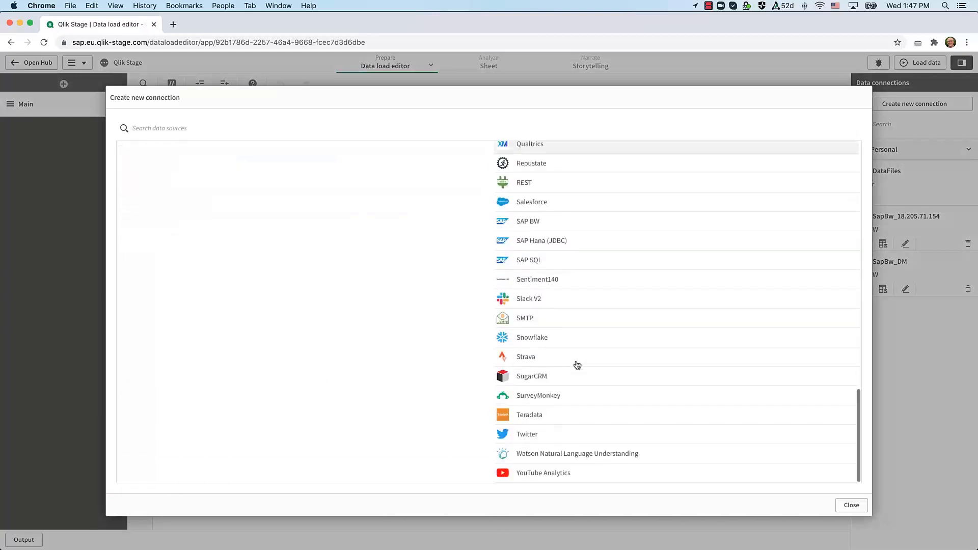
left_click(525, 221)
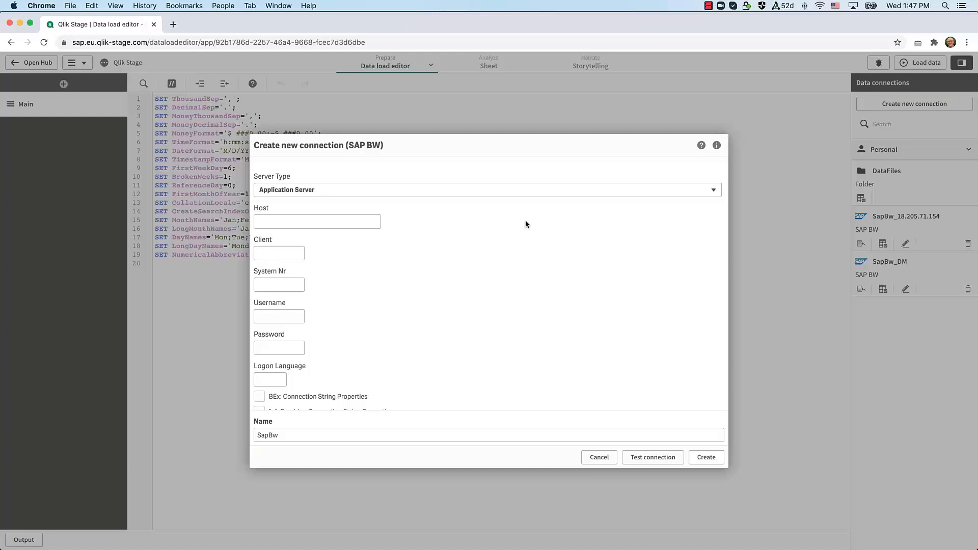
scroll(541, 326, "down", 2)
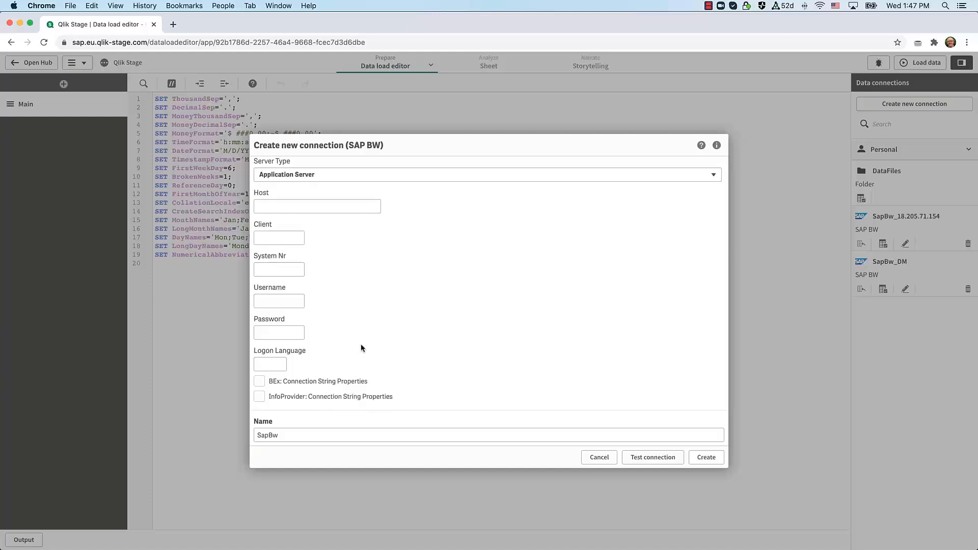
left_click(264, 384)
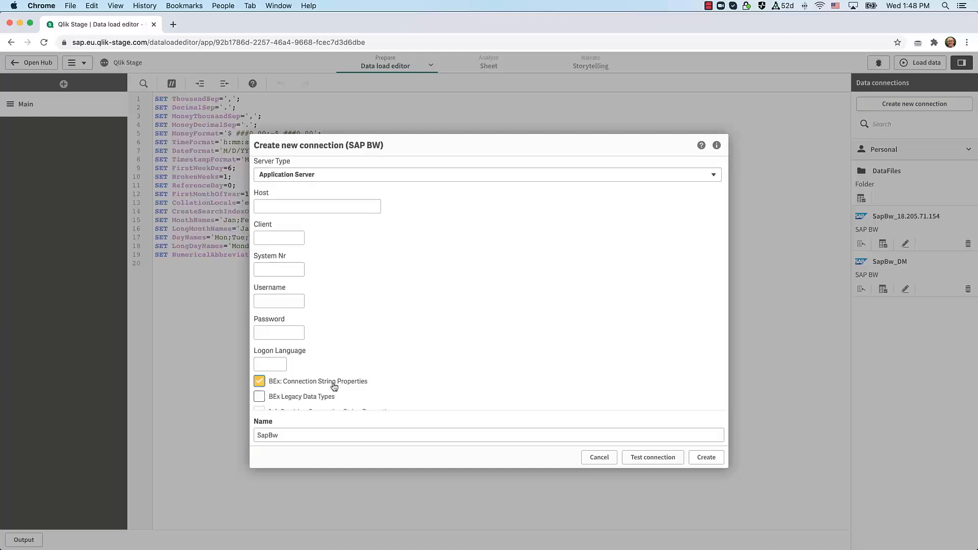
scroll(407, 376, "down", 1)
left_click(259, 396)
scroll(471, 340, "down", 5)
scroll(471, 341, "down", 10)
scroll(471, 341, "down", 3)
scroll(471, 340, "down", 2)
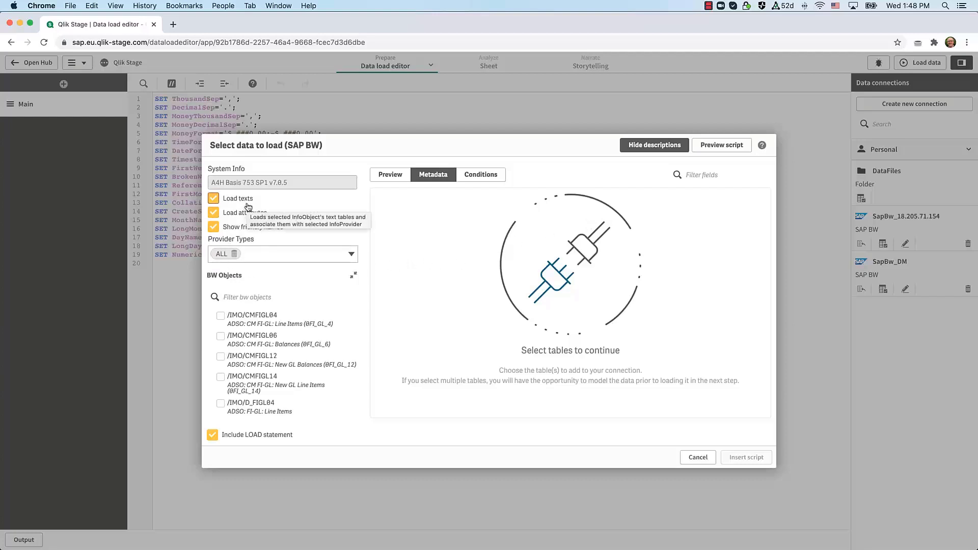
Step: Open provider types and start a load condition on Order Unit, listing its values
left_click(351, 259)
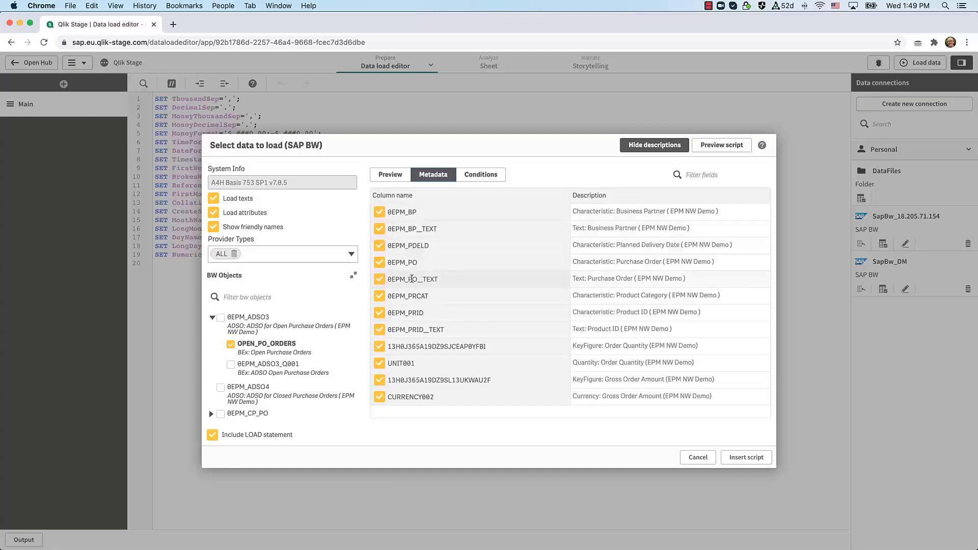
left_click(469, 176)
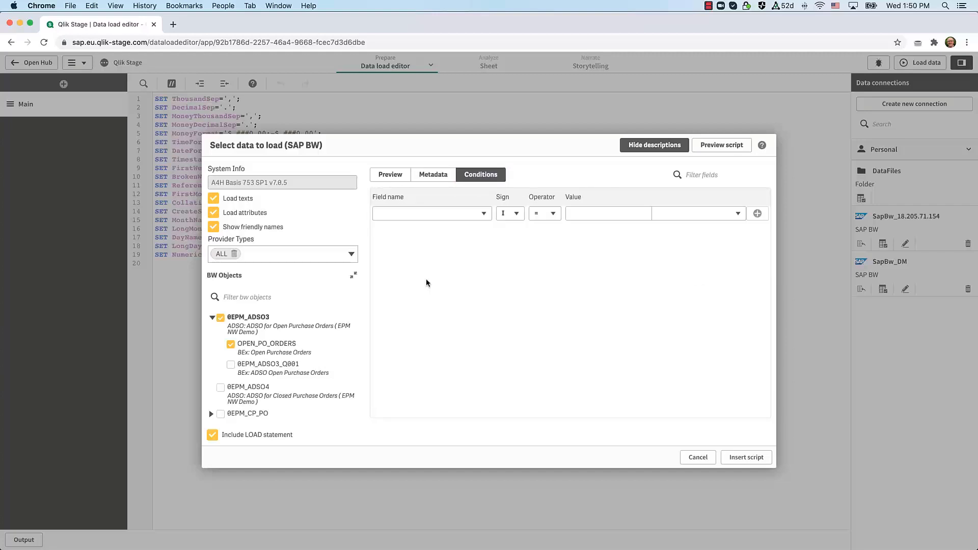
left_click(484, 214)
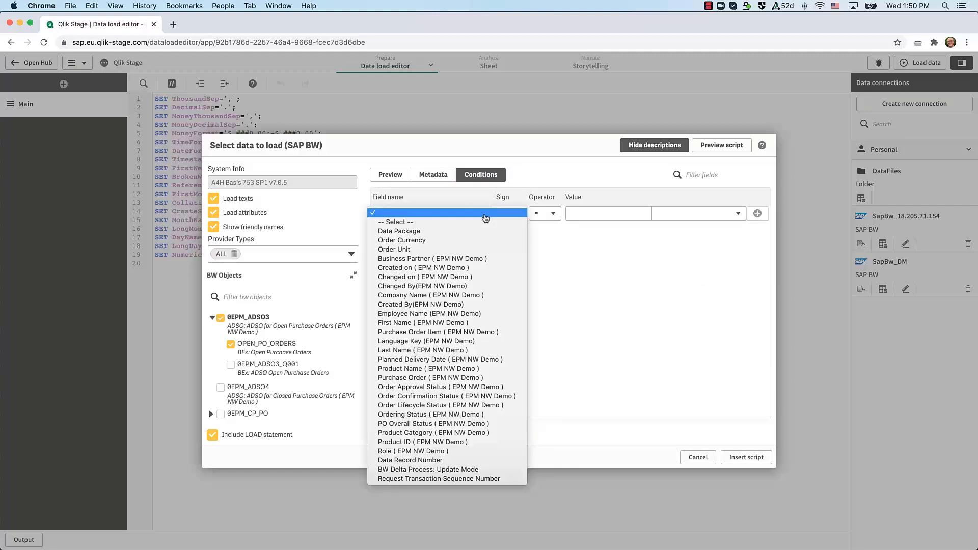
left_click(412, 249)
left_click(550, 213)
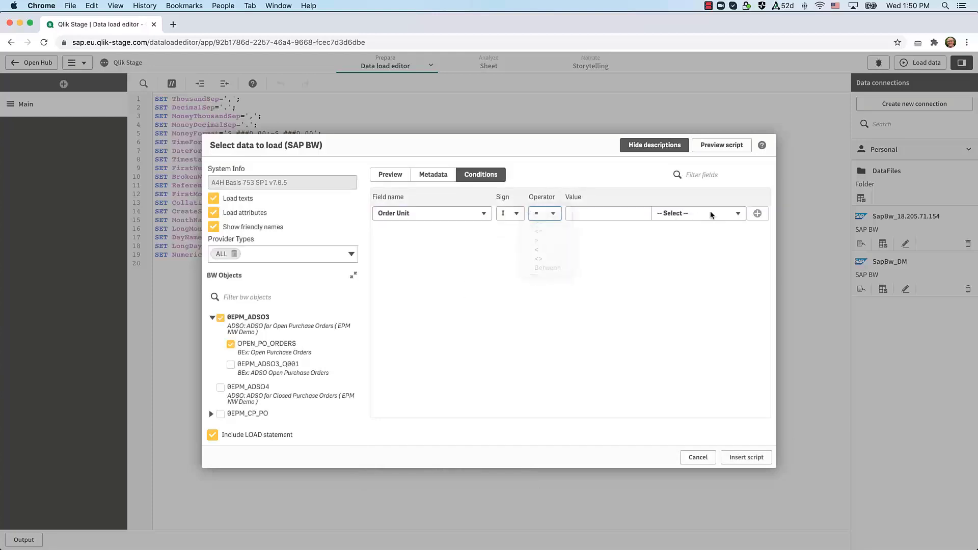
left_click(734, 216)
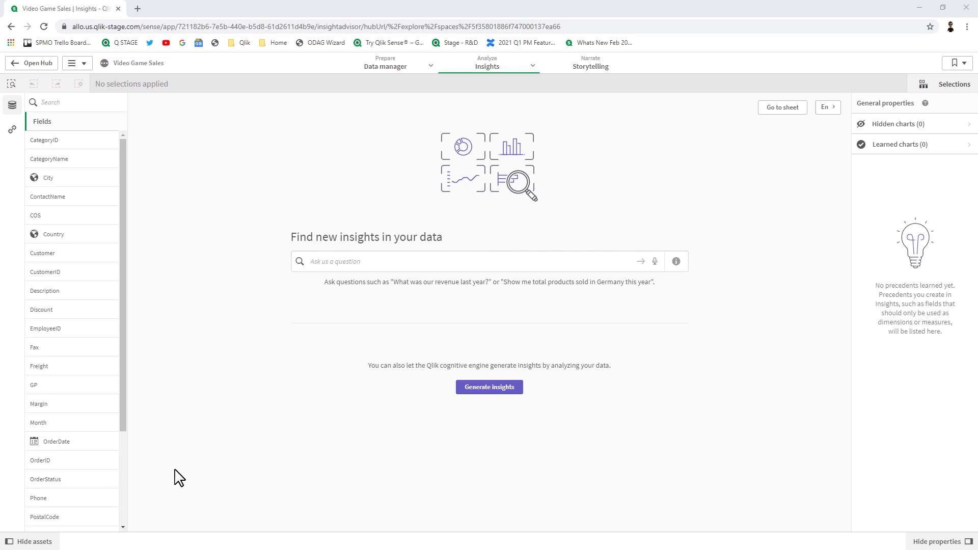
Step: Ask Insight Advisor 'sales by ProductName'
left_click(348, 266)
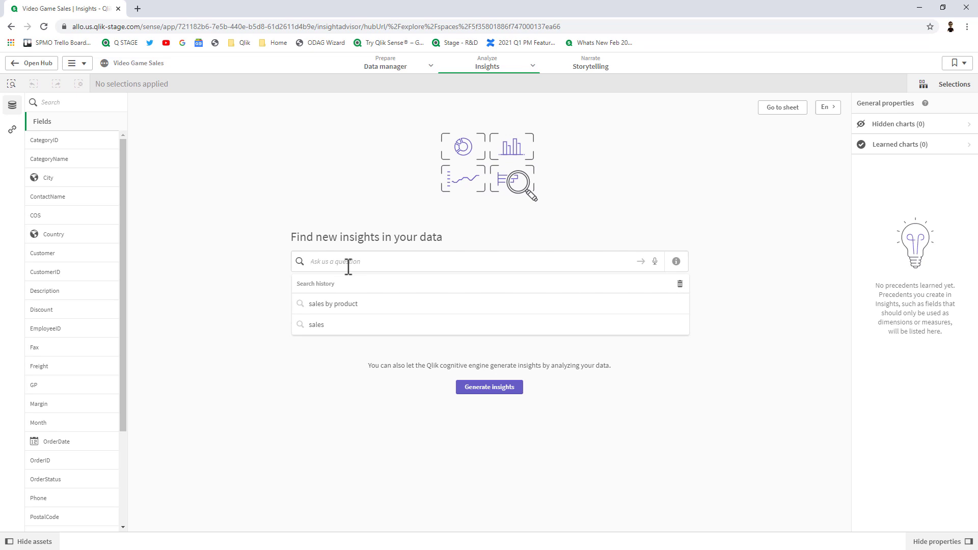
type("sales by pro")
left_click(369, 317)
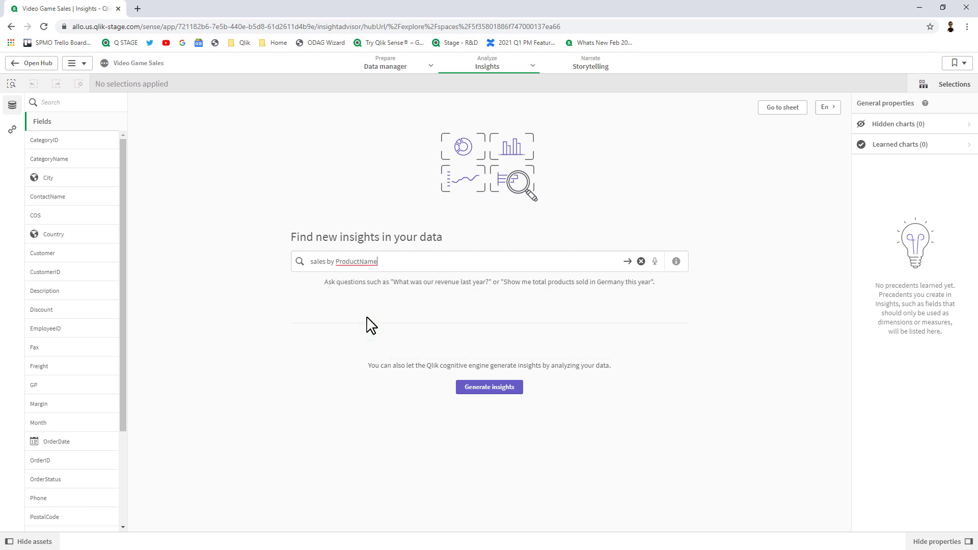
key("Return")
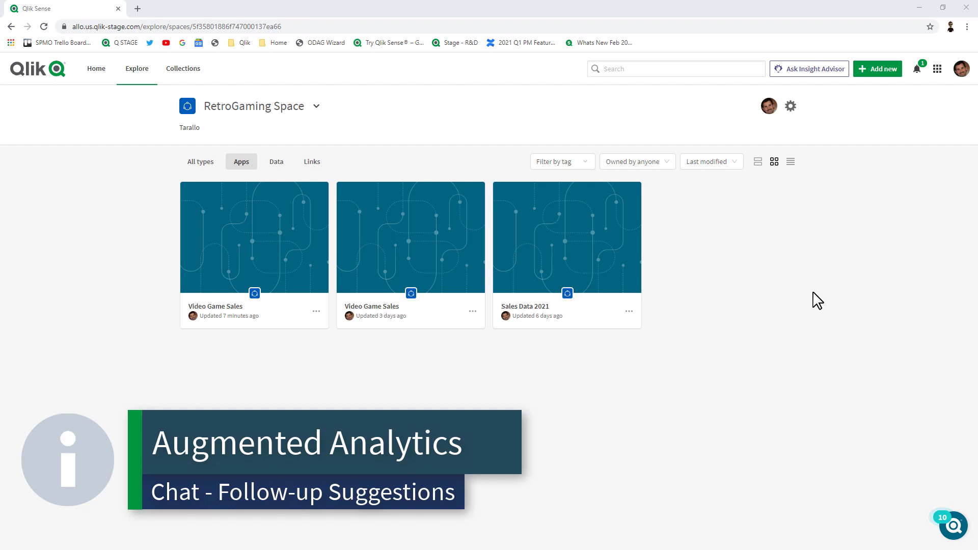
Step: Ask Insight Advisor for total Sales in Sales Data 2021 (1.79M) and expand follow-up suggestions
left_click(835, 71)
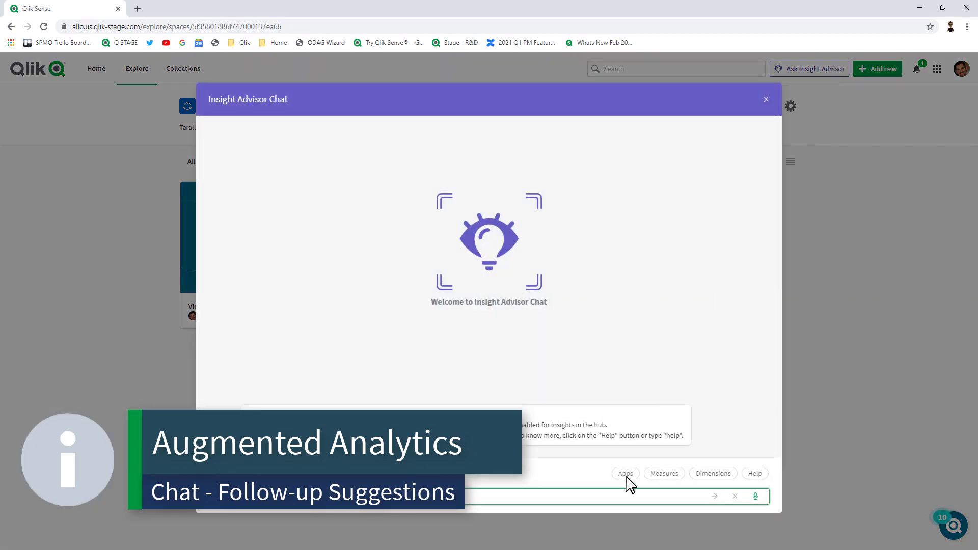
left_click(625, 474)
left_click(507, 434)
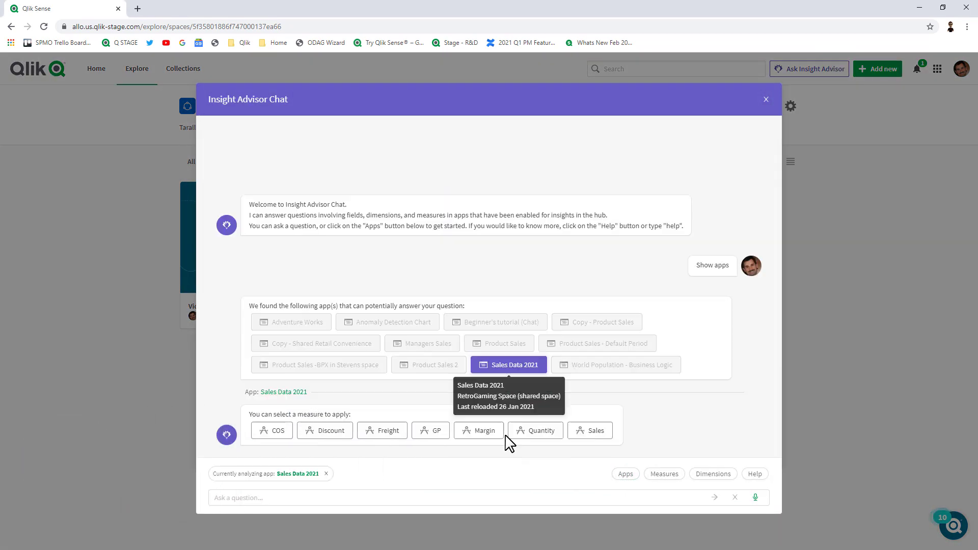
left_click(497, 434)
left_click(589, 433)
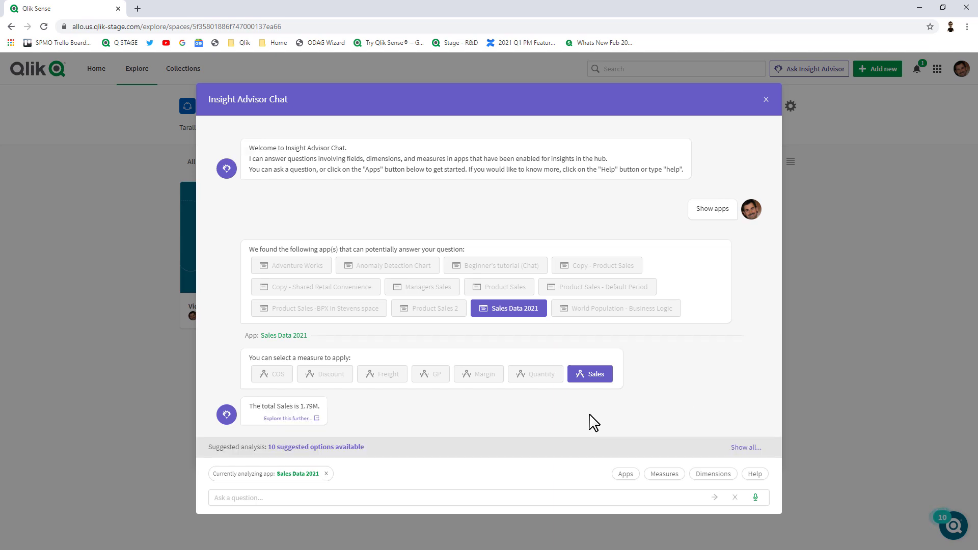
left_click(349, 449)
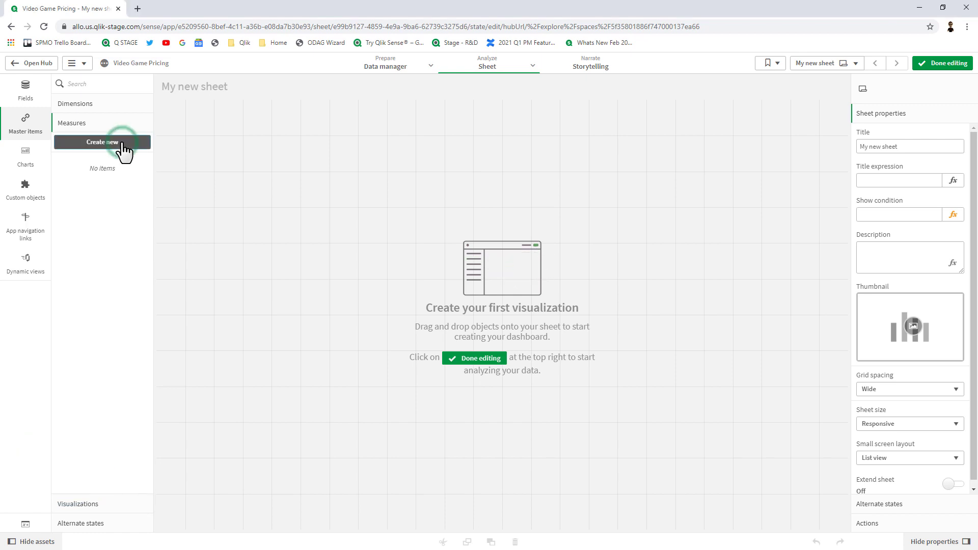
Step: Create master measure 'Today - price loose' from the pasted set-analysis SUM of Loose Price
left_click(126, 147)
left_click(388, 184)
left_click(389, 183)
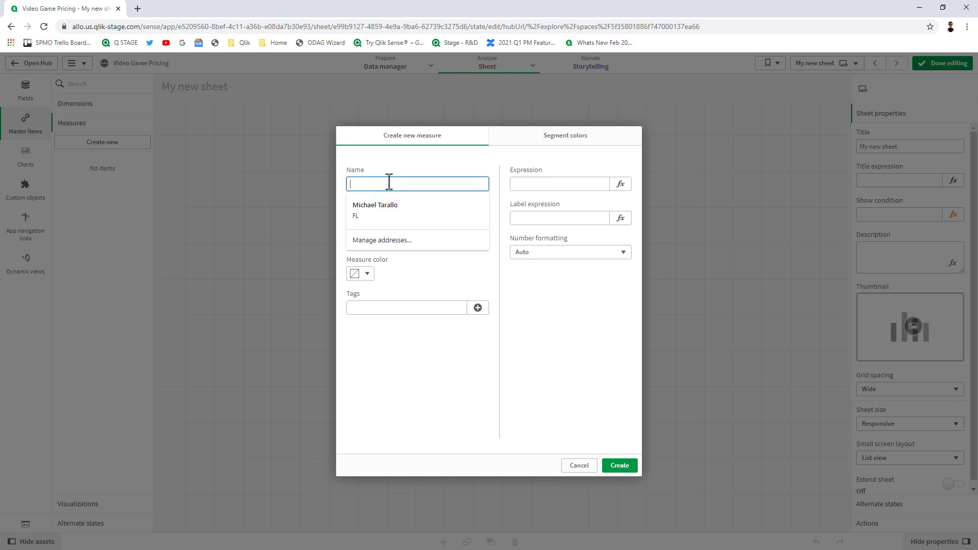
type("Today - price loose")
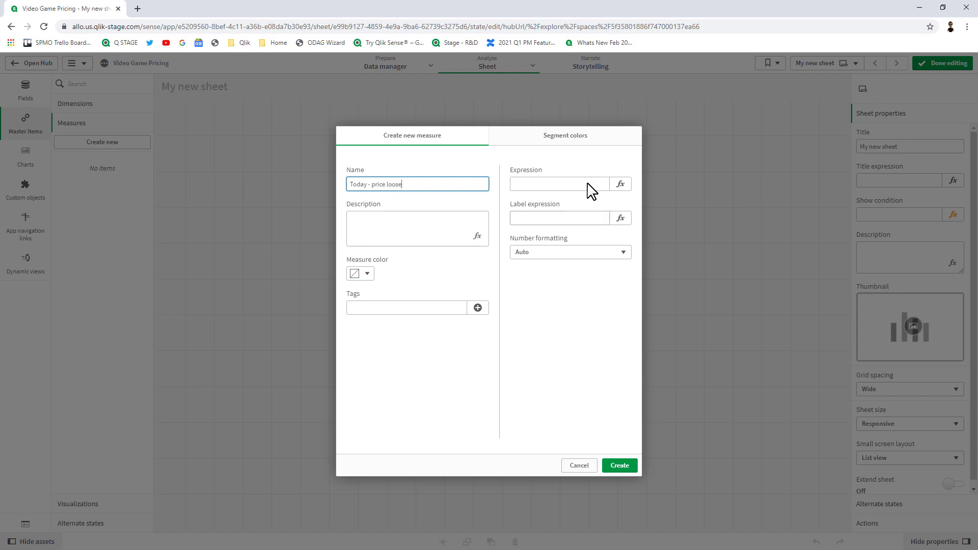
left_click(620, 184)
type("SUM({<LoadDate={'$(=Today())'},Condition={Loose}>}[Loose Price])")
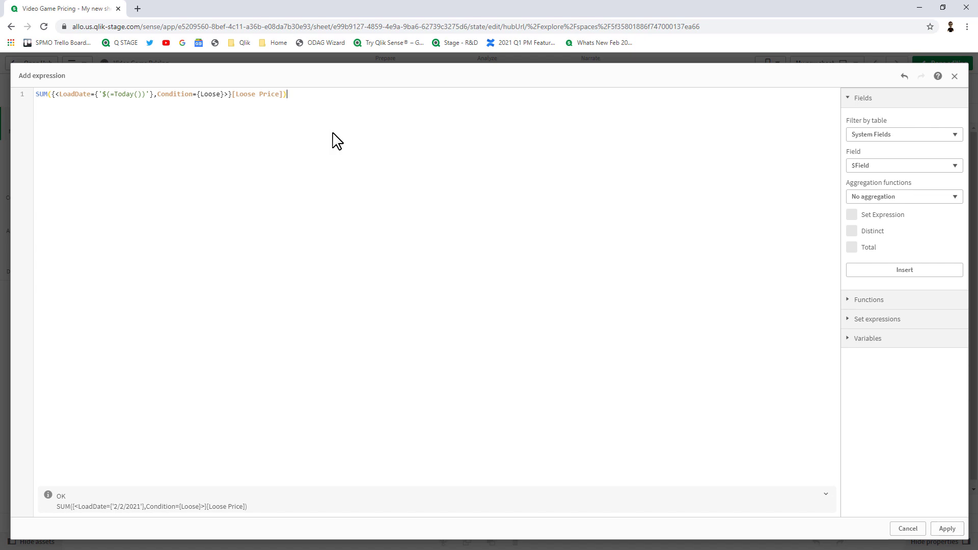
left_click(946, 528)
left_click(619, 466)
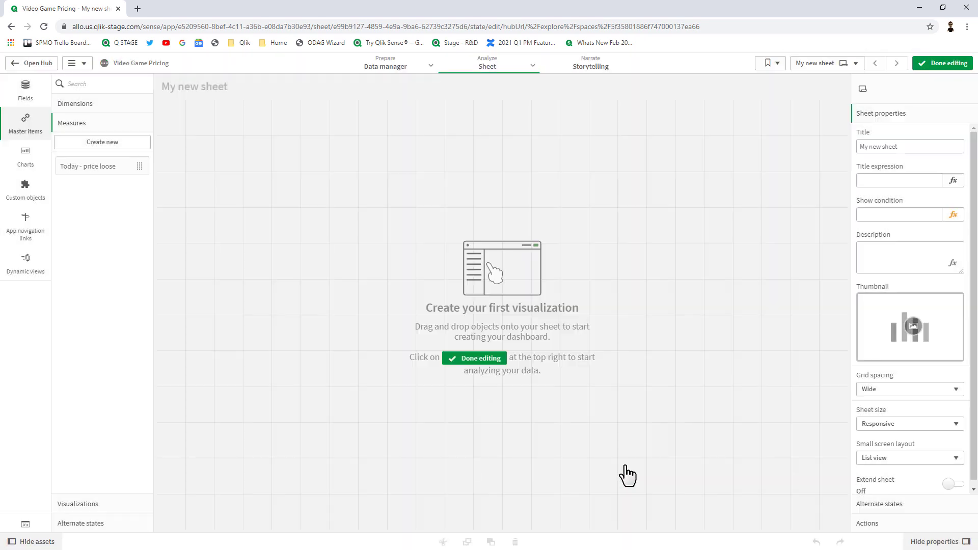
Step: Add Today - price loose as a KPI, then duplicate the measure and trim the copy's name
left_click_drag(115, 171, 260, 146)
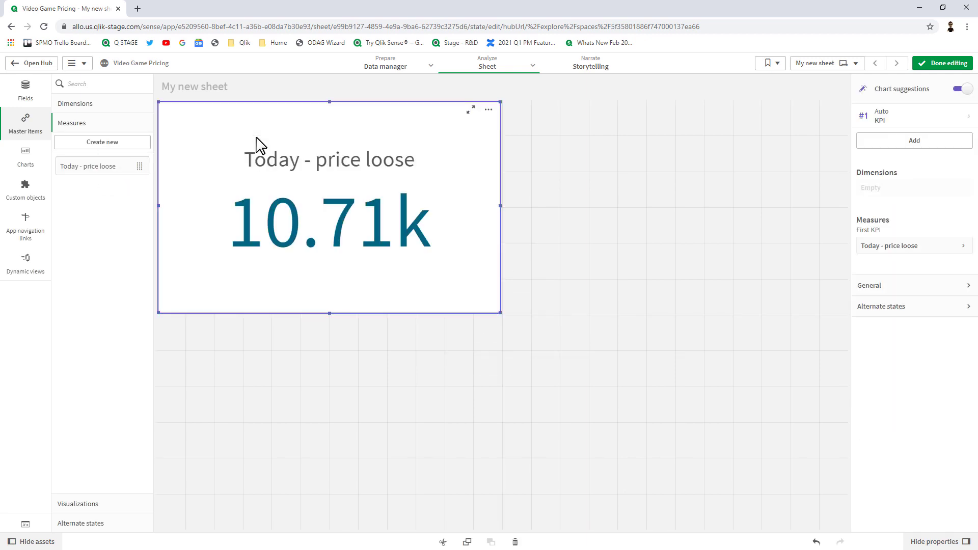
right_click(98, 168)
left_click(120, 172)
right_click(110, 190)
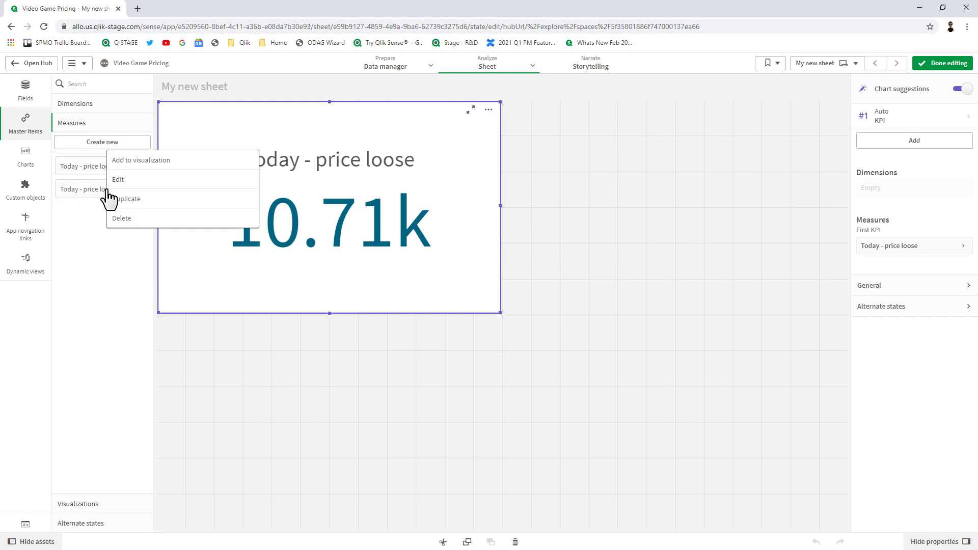
left_click(124, 191)
left_click(386, 185)
left_click_drag(387, 185, 477, 201)
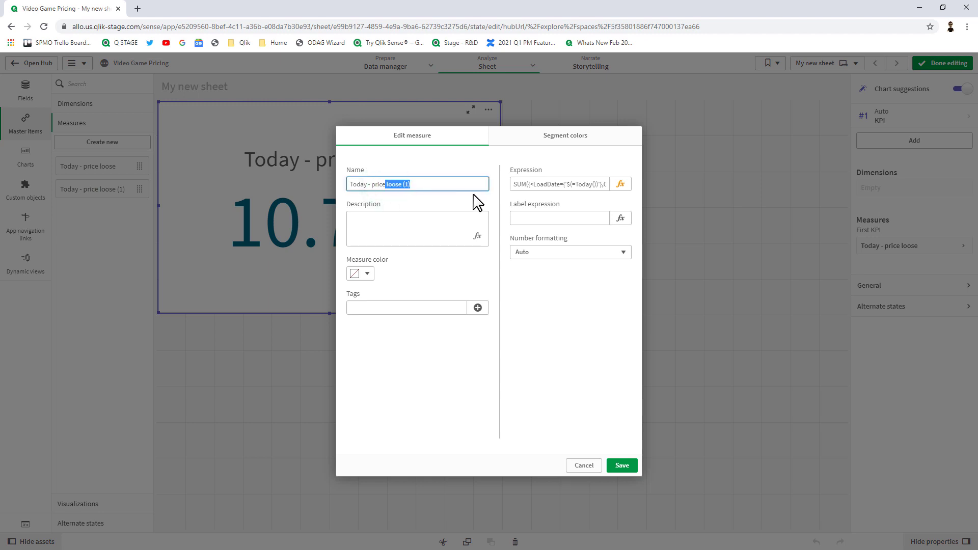
key("BackSpace")
Step: Change the copy's expression to CIB and CIB Price, save as 'Today - price CIB', add its KPI
left_click(620, 184)
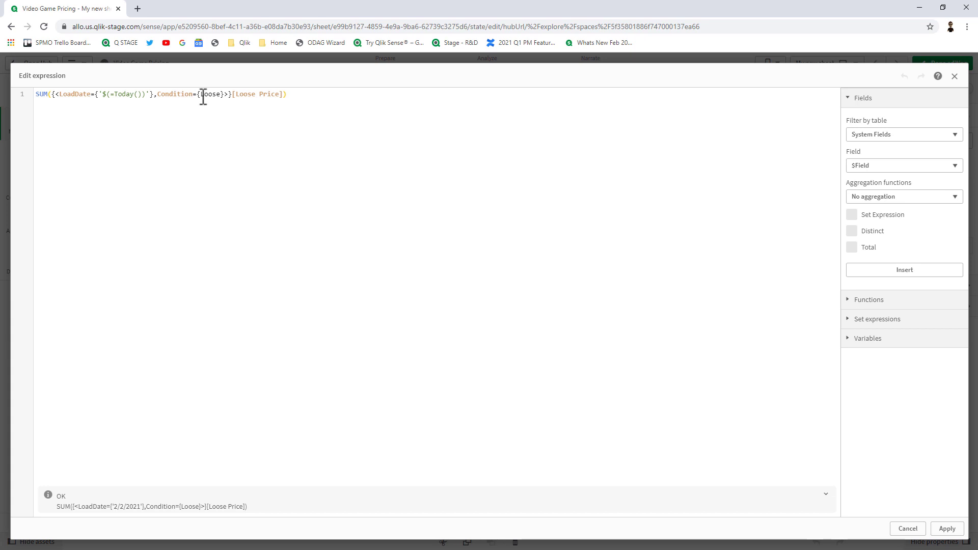
left_click(201, 94)
type("CIB")
key("Delete")
key("Delete")
key("Delete")
key("Delete")
key("Delete")
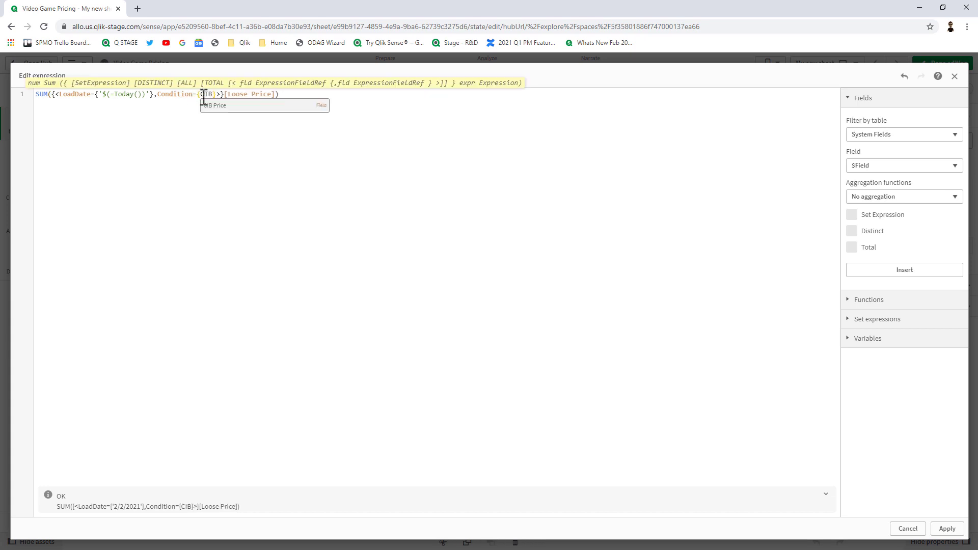
double_click(239, 94)
type("S")
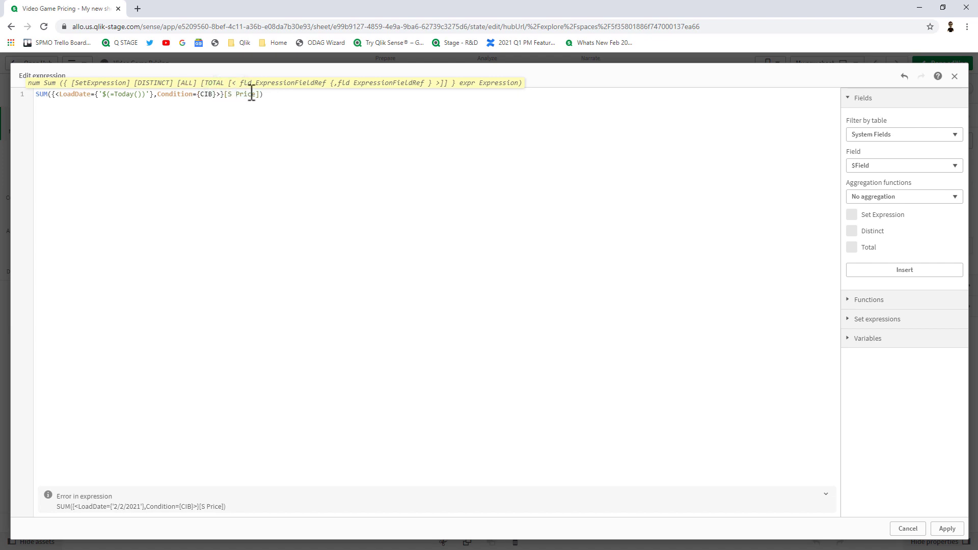
key("Return")
type("CIB")
left_click(236, 142)
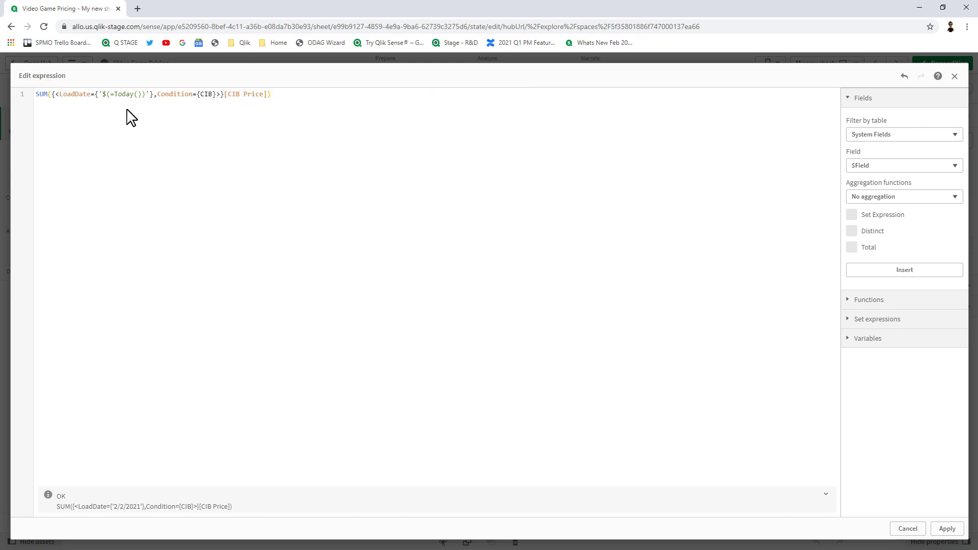
left_click(946, 528)
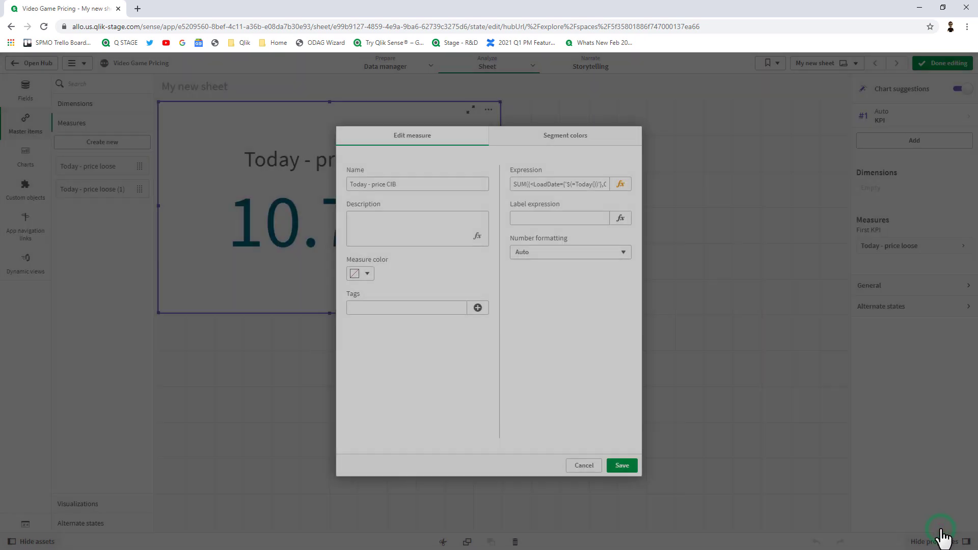
left_click(624, 467)
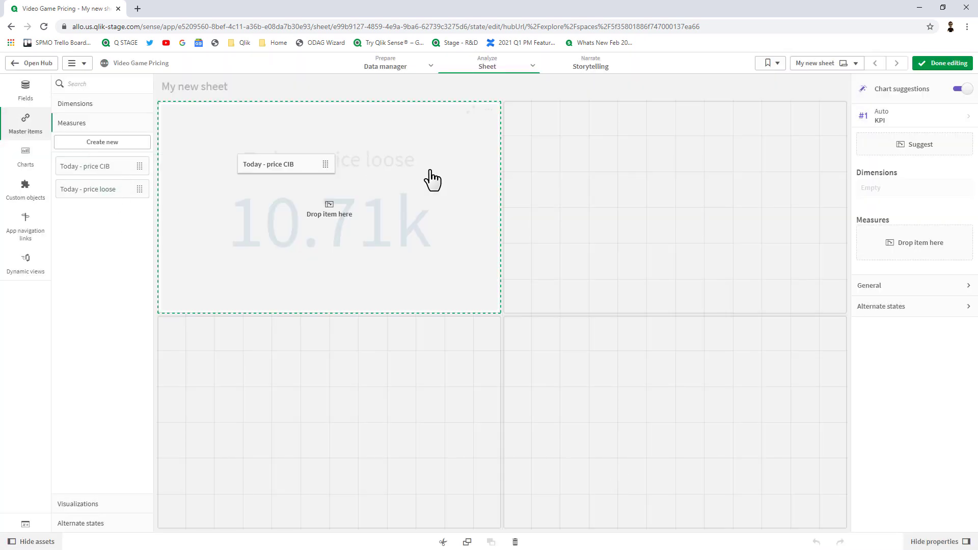
left_click_drag(107, 168, 644, 190)
mouse_move(674, 207)
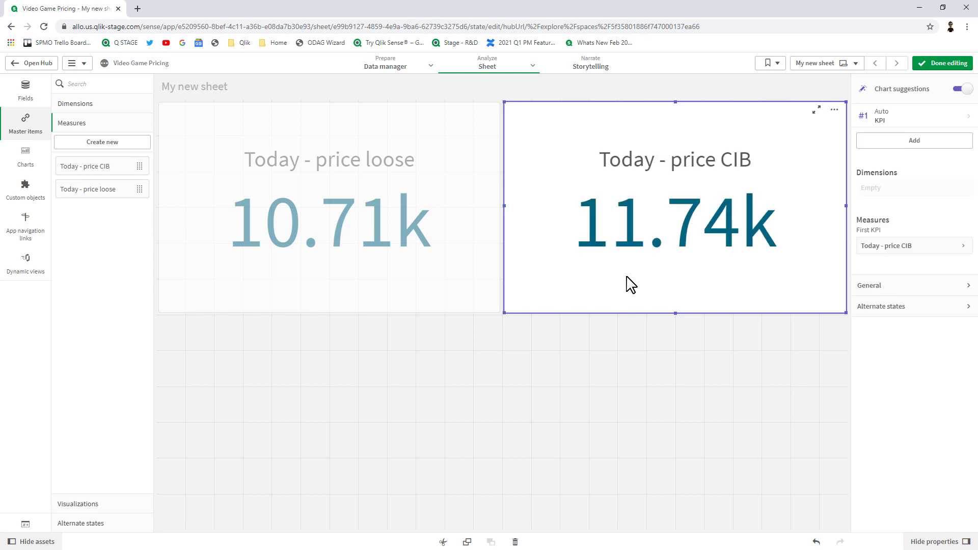
left_click(444, 365)
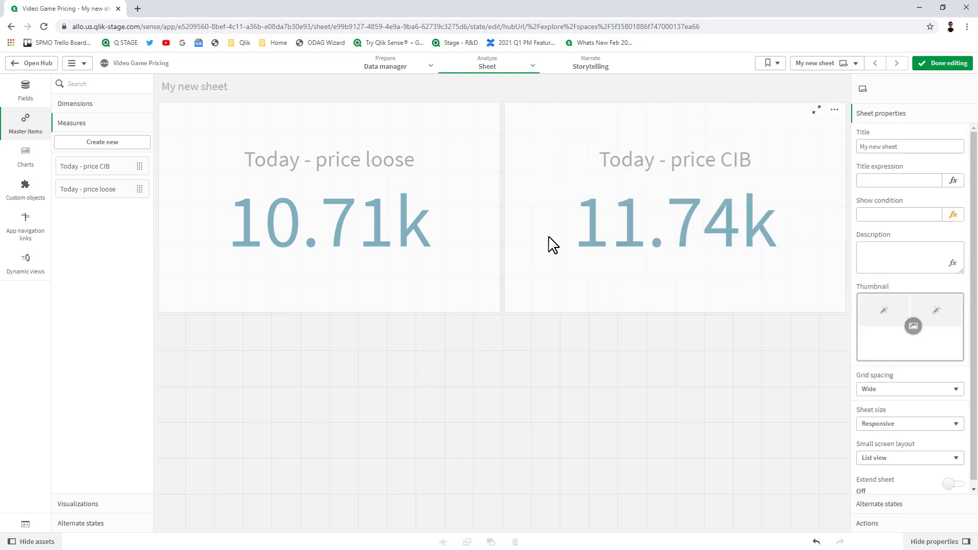
Step: Start master measure 'Total Collection Value' with expression Today - price CIB + Today - price loose
left_click(120, 143)
left_click(367, 184)
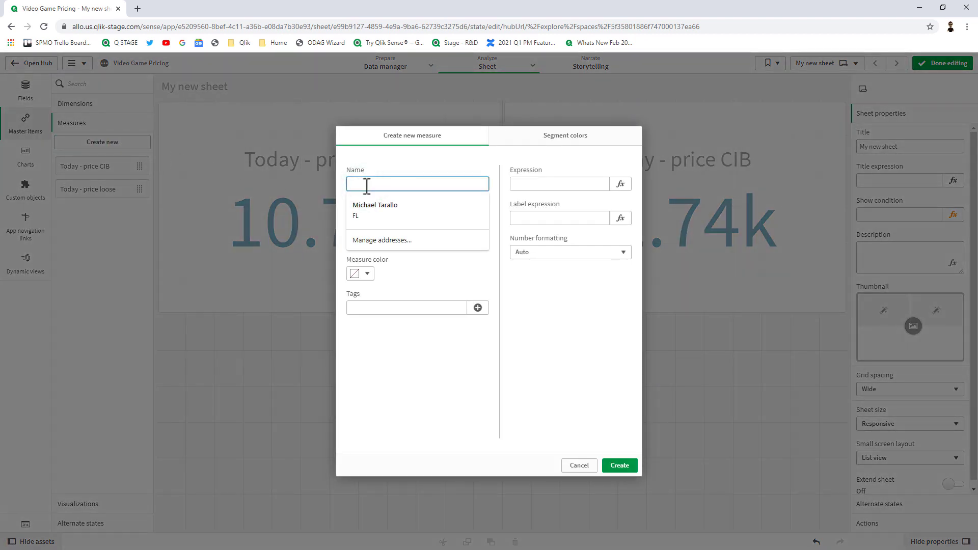
type("Total")
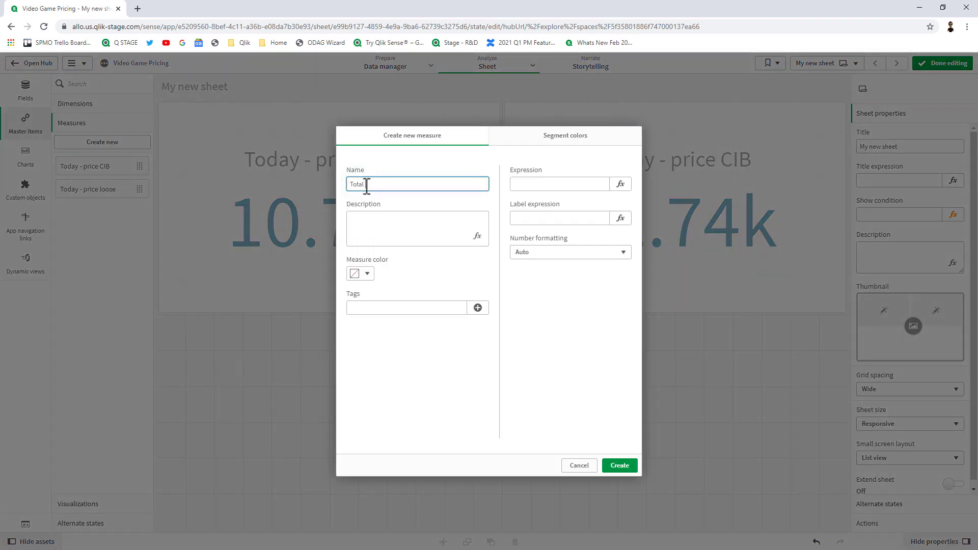
type("ion Value")
left_click(621, 185)
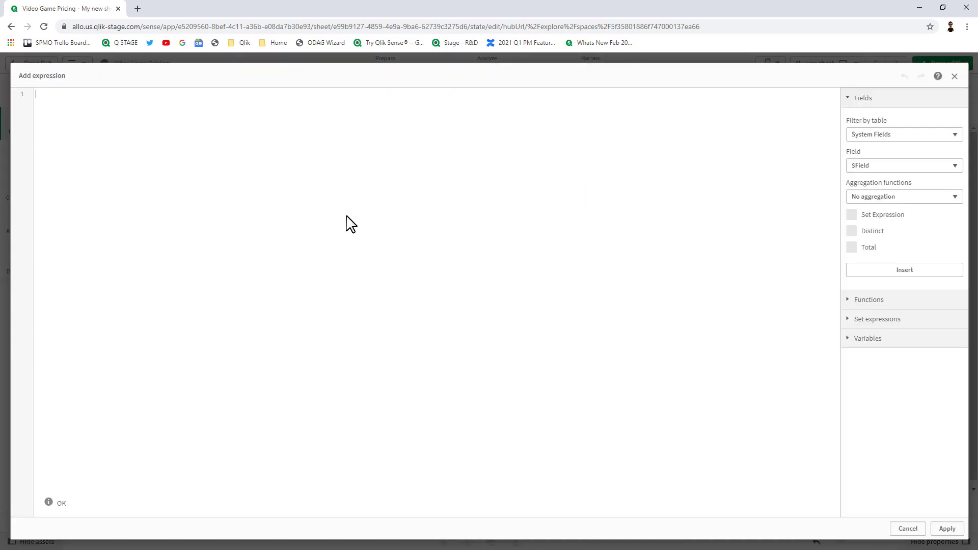
type("to")
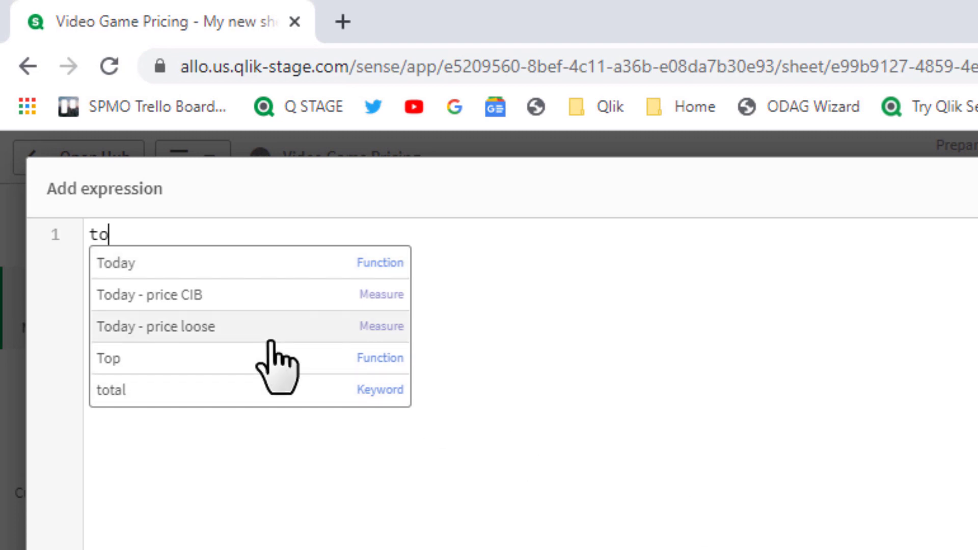
type("d")
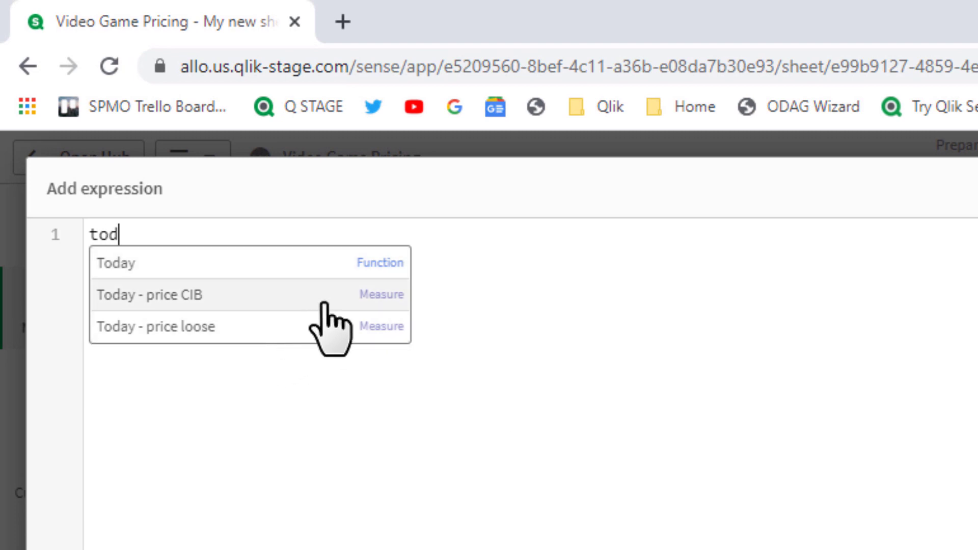
left_click(326, 300)
type("+ tod")
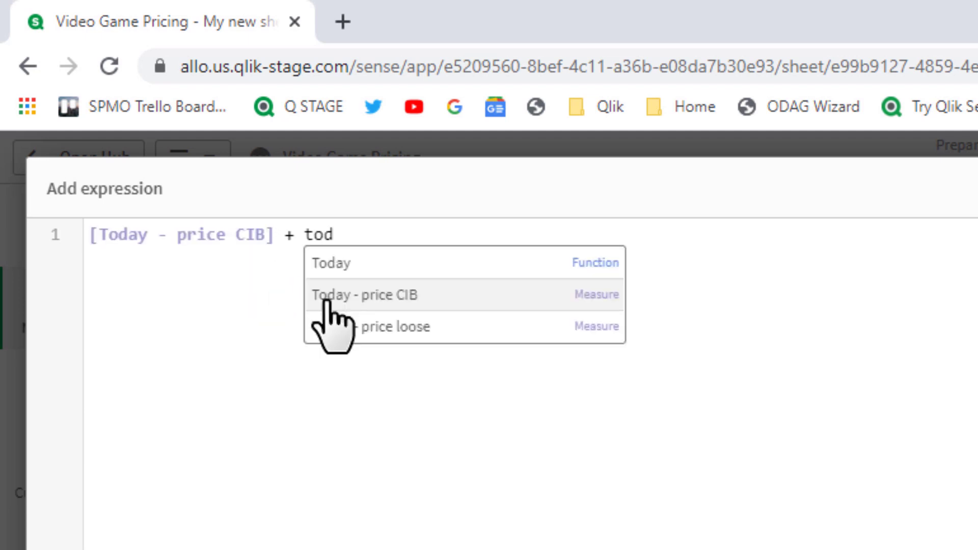
left_click(374, 322)
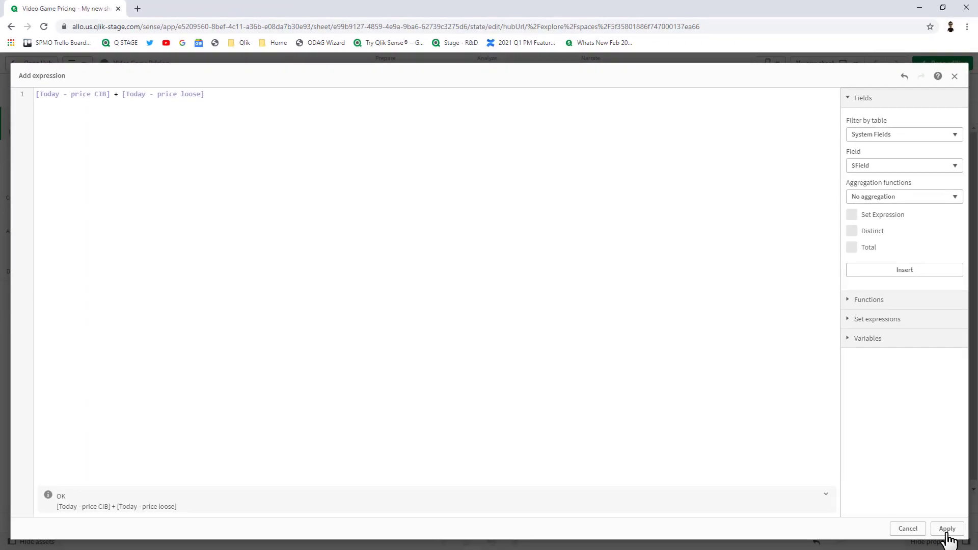
Step: Apply the expression, set number formatting to Money, and create the measure
left_click(947, 529)
left_click(605, 253)
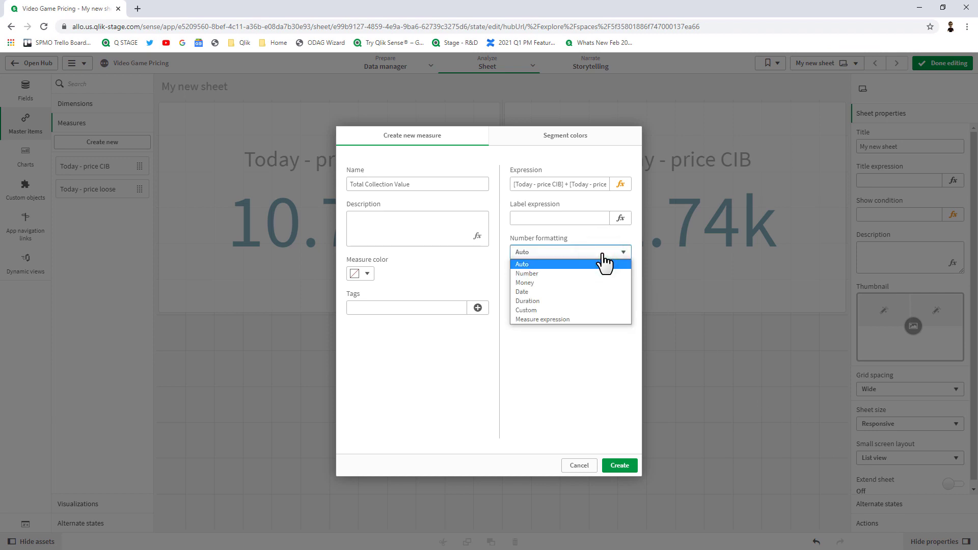
left_click(581, 285)
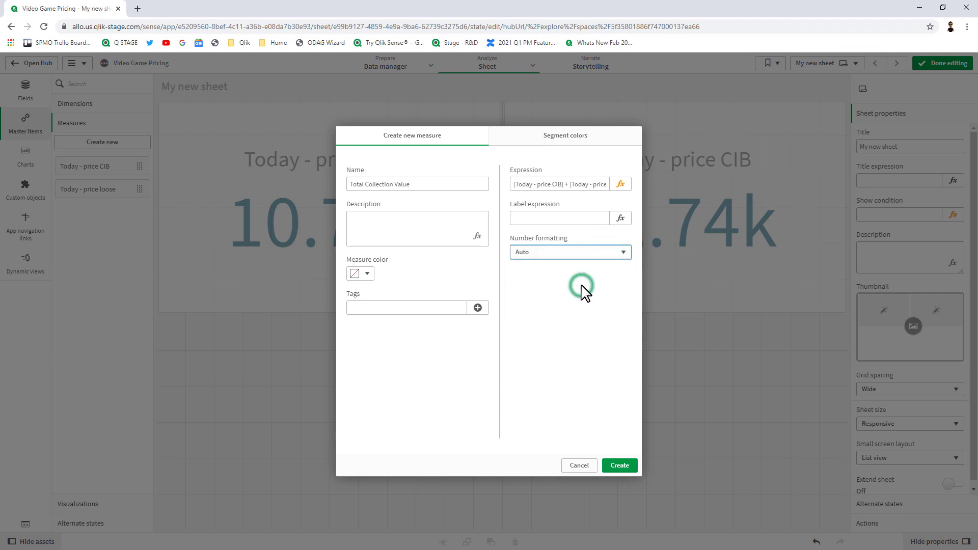
left_click(631, 464)
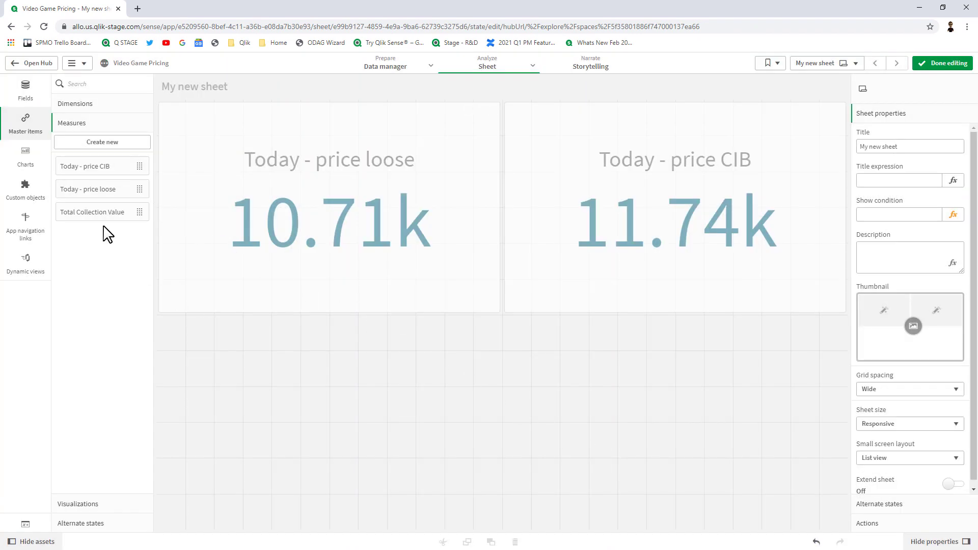
Step: Drag Total Collection Value onto My new sheet
left_click_drag(91, 213, 300, 395)
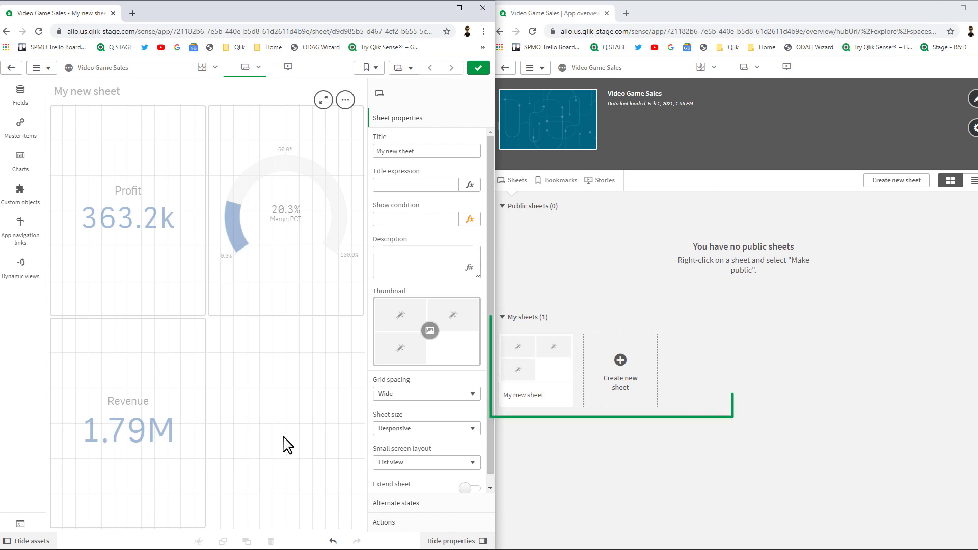
Step: Set a show condition in Sheet properties so My new sheet is hidden from the overview
left_click(425, 219)
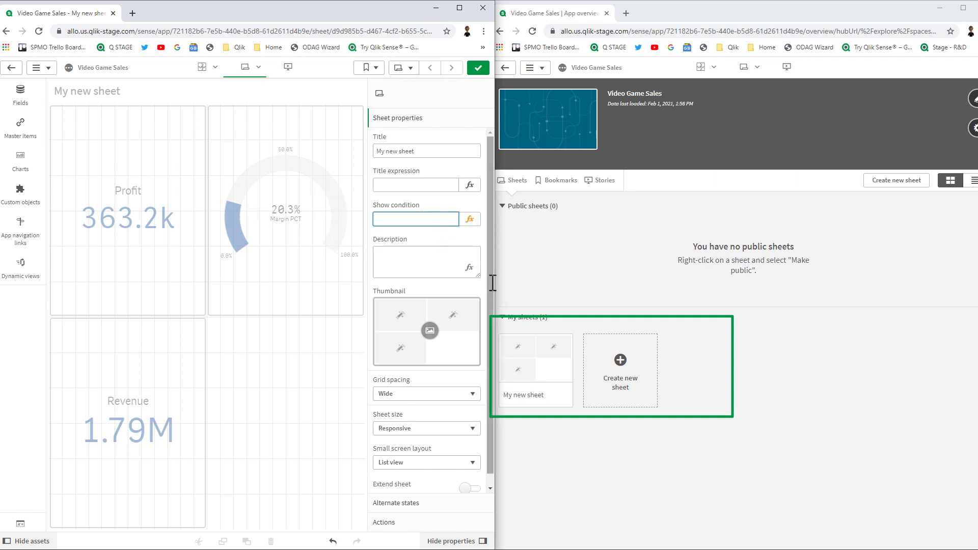
type("0")
key("Return")
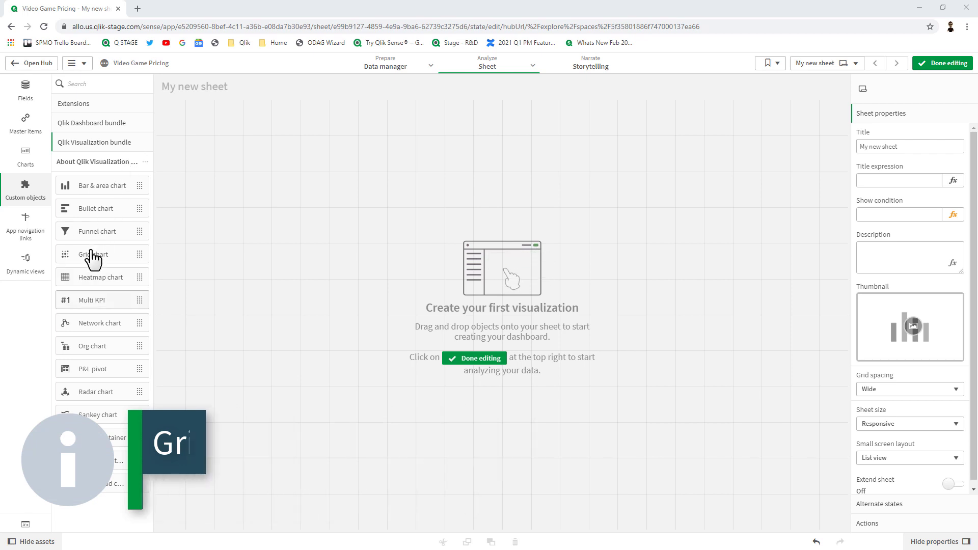
Step: Place a Visualization bundle grid chart on the empty sheet and stretch it to fill the sheet
left_click_drag(92, 258, 312, 251)
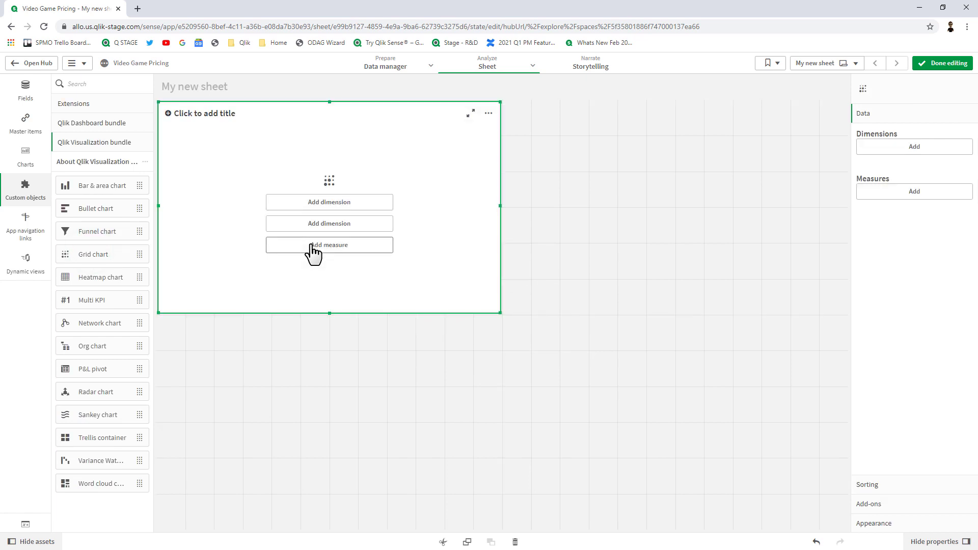
mouse_move(329, 152)
left_click(499, 314)
left_click_drag(499, 313, 846, 528)
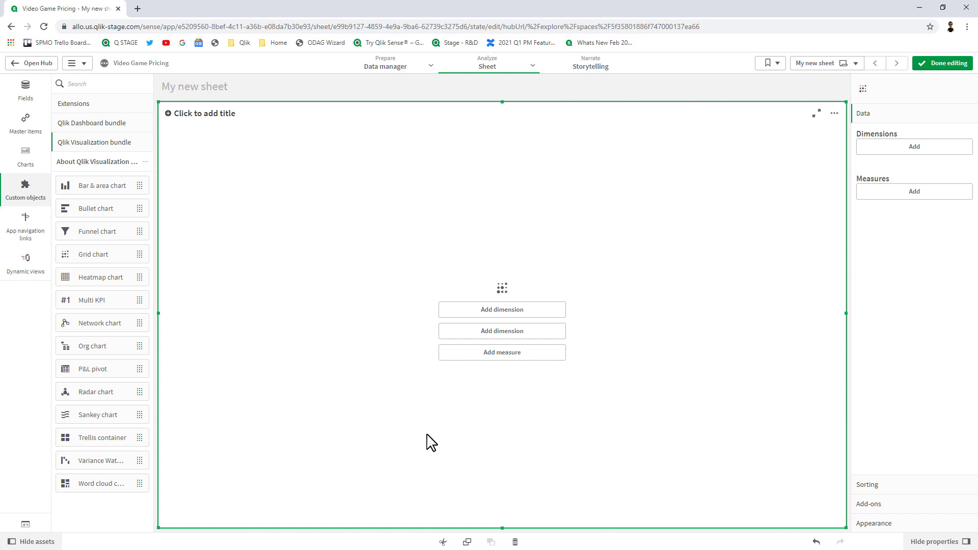
left_click(505, 357)
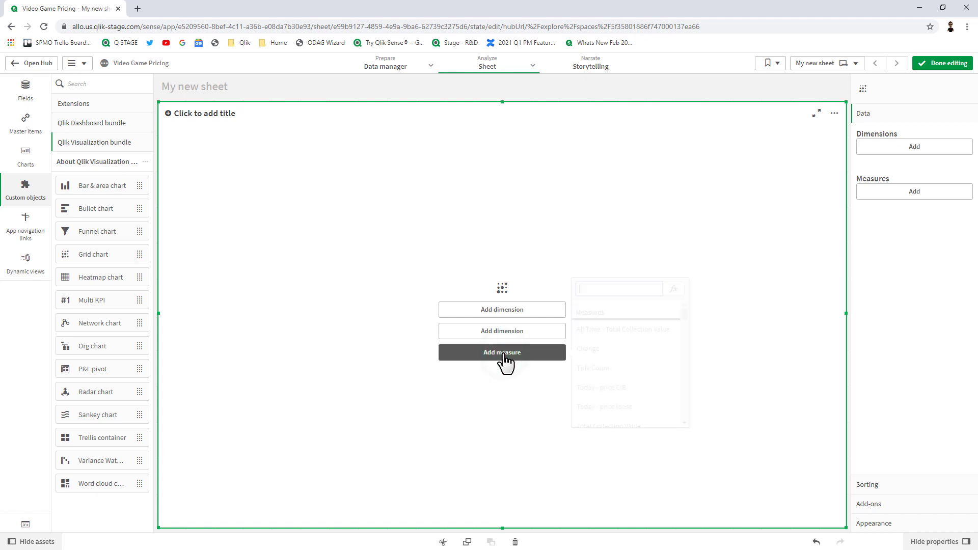
Step: Give the grid chart the All Time - Total Collection Value measure and the LoadDate and Platform dimensions
left_click(641, 338)
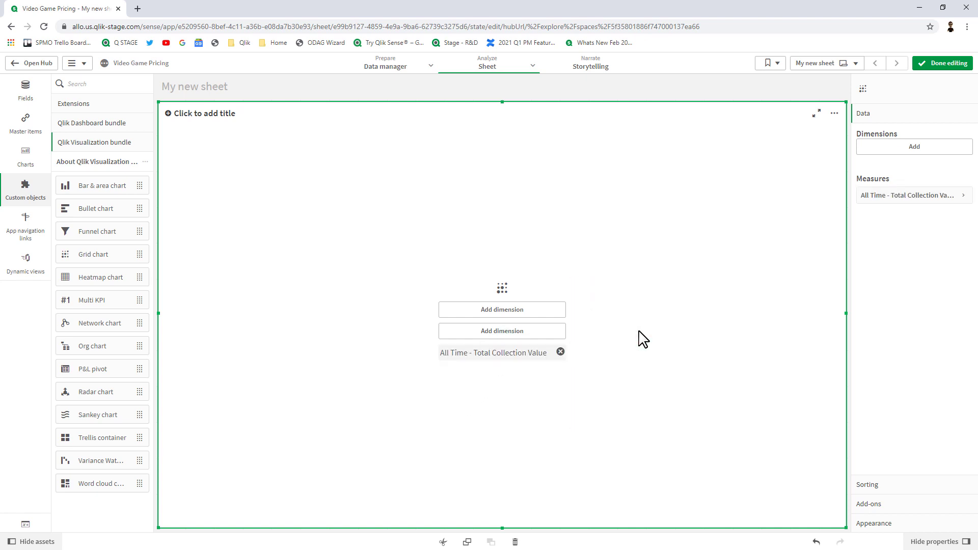
left_click(524, 333)
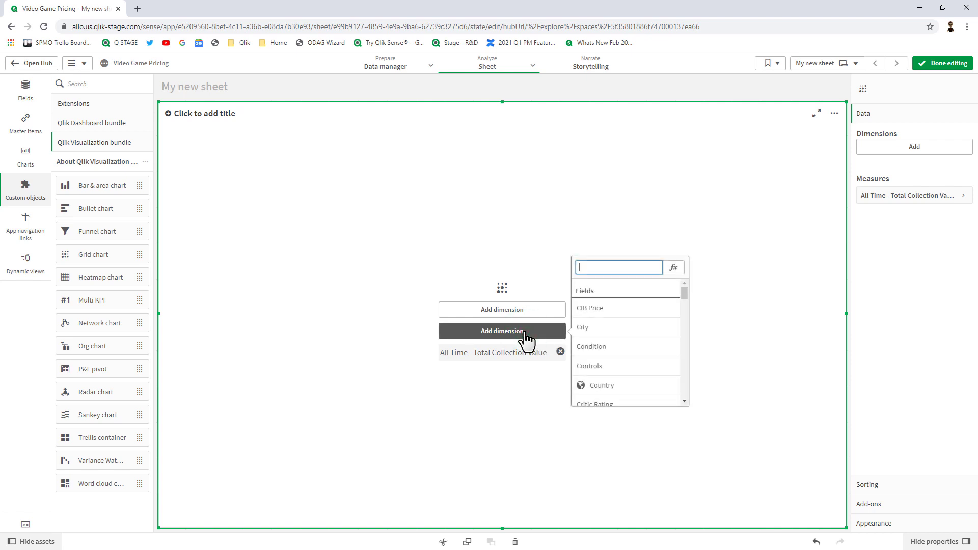
type("lo")
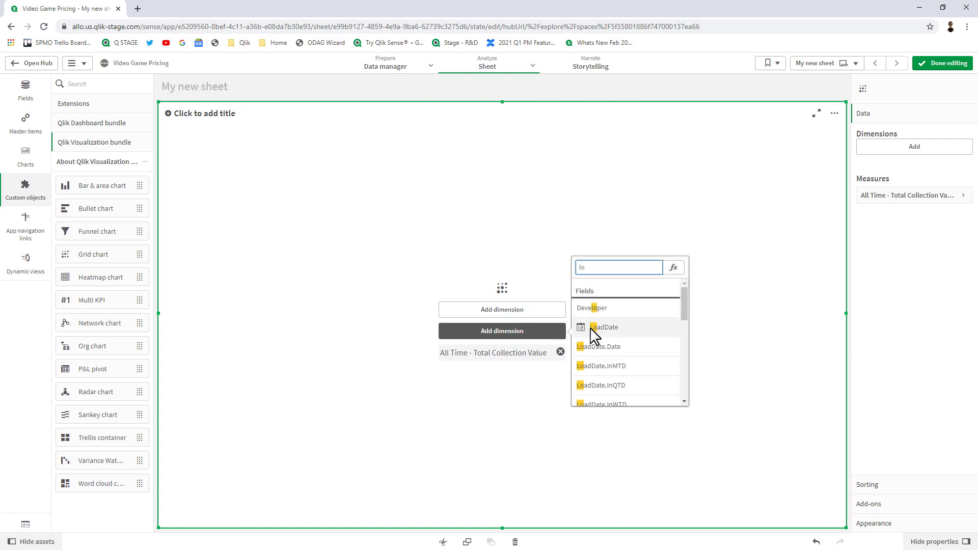
left_click(594, 328)
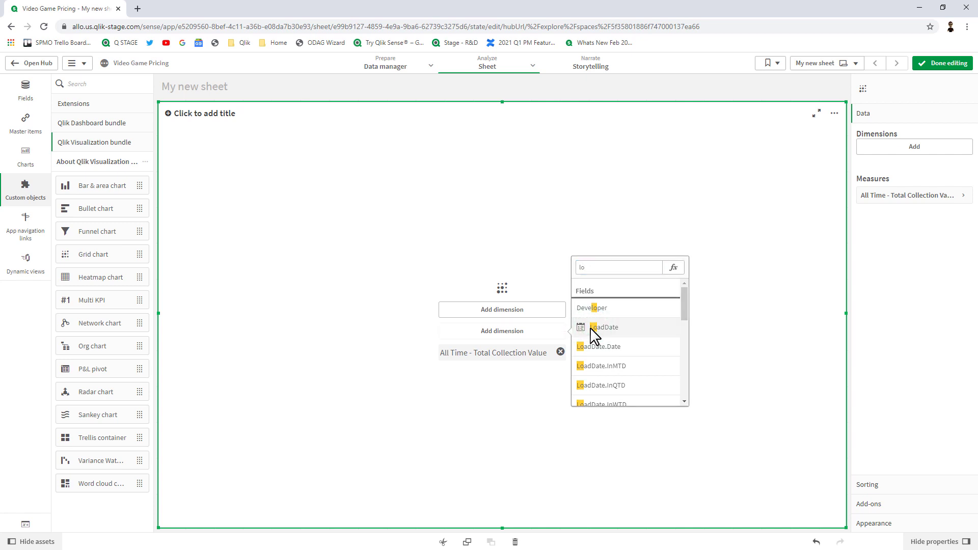
left_click(536, 332)
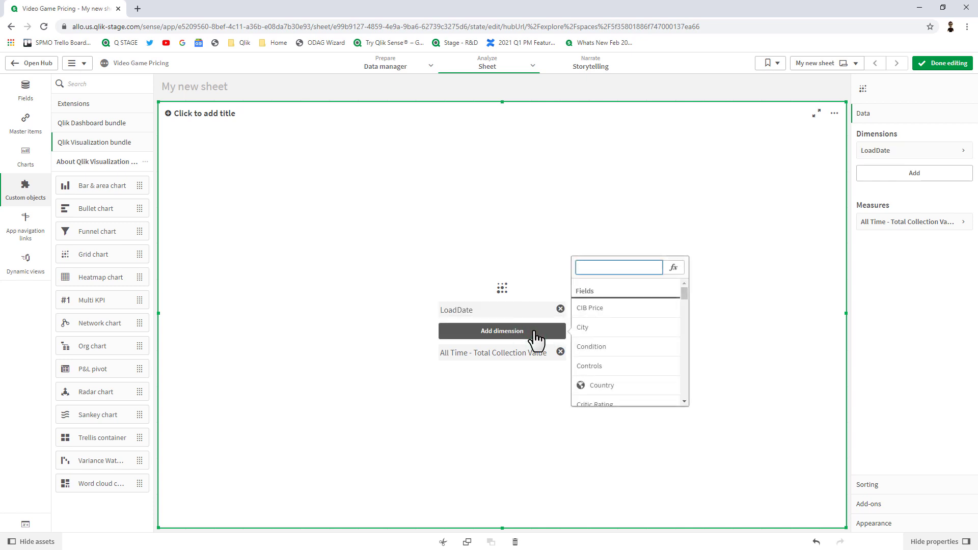
type("pla")
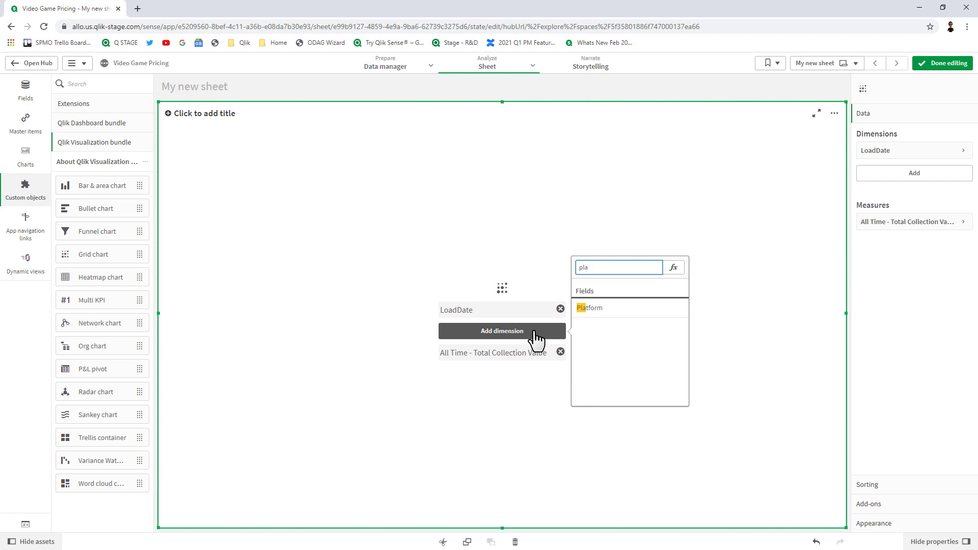
left_click(591, 309)
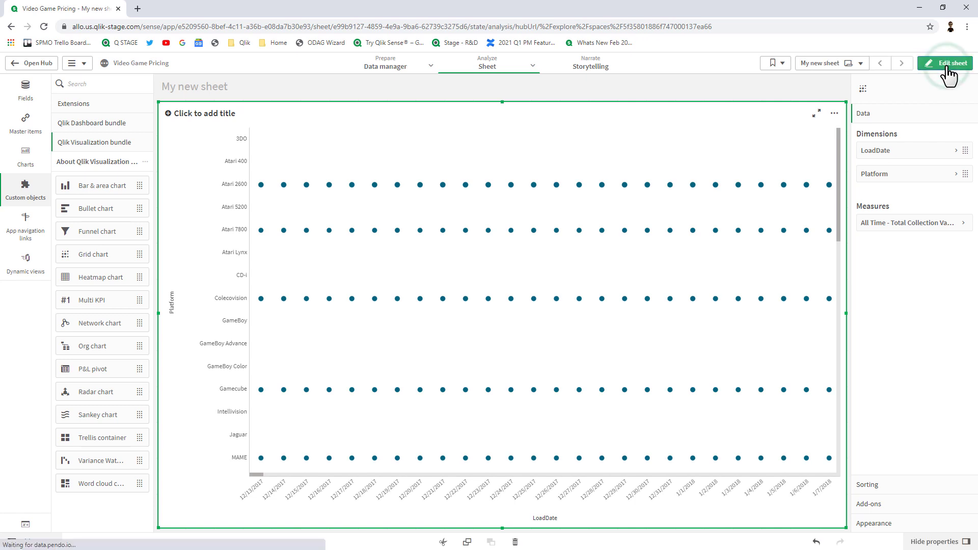
Step: Finish editing and scroll through the grid chart's rows and columns to inspect it
left_click(945, 63)
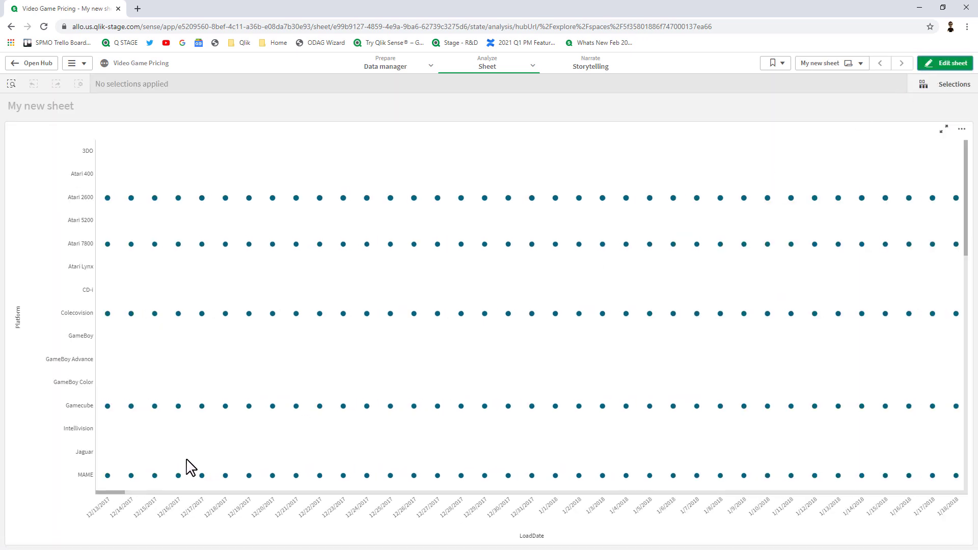
mouse_move(120, 492)
left_mouse_down()
mouse_move(373, 517)
mouse_move(429, 504)
mouse_move(670, 511)
left_mouse_up()
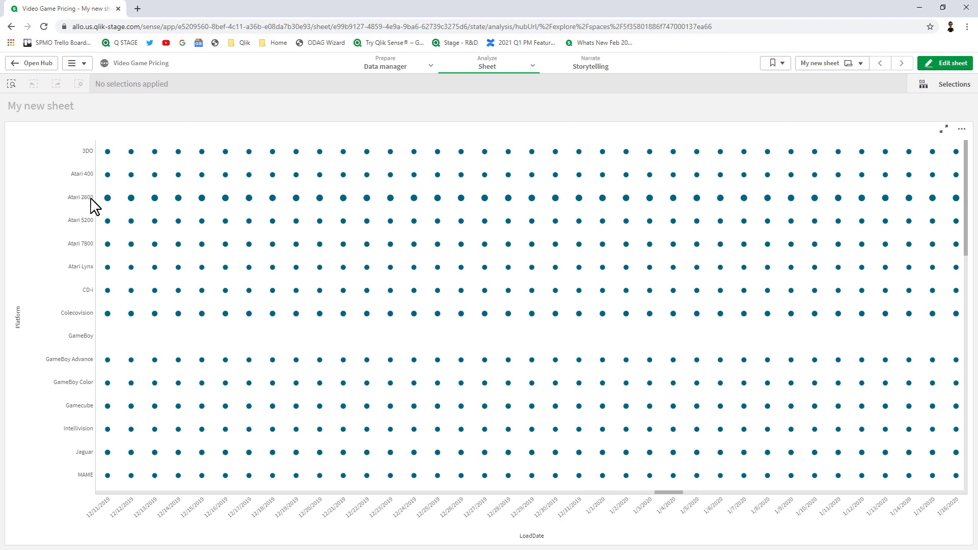
scroll(214, 318, "down", 5)
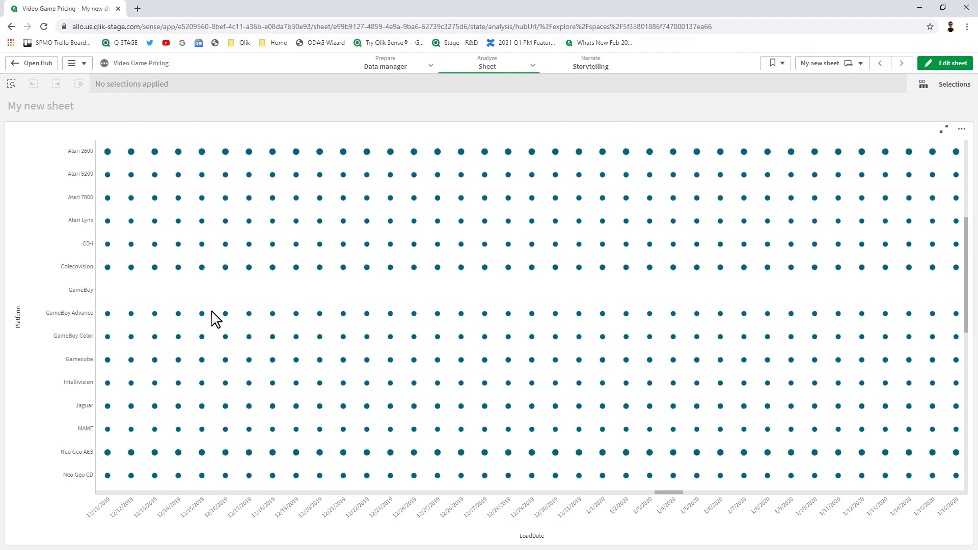
scroll(214, 319, "down", 1)
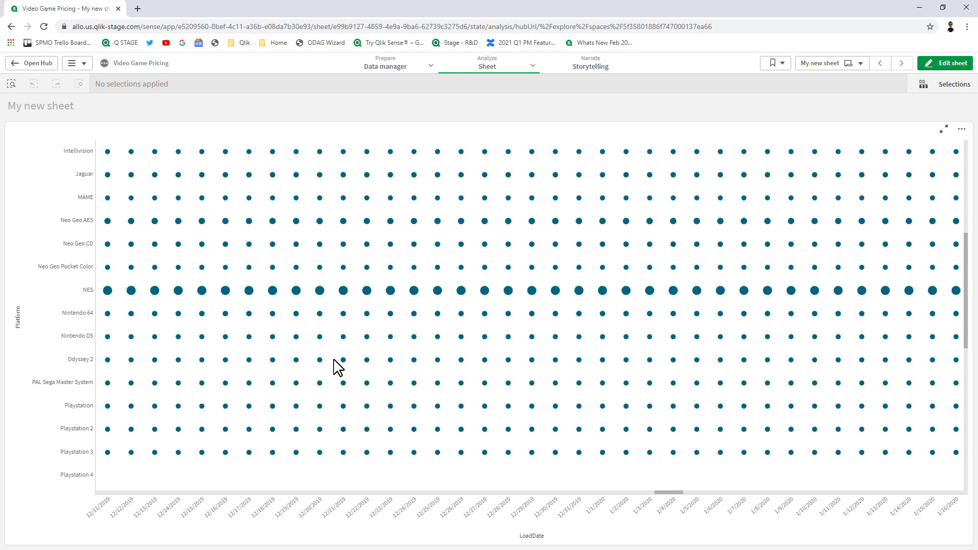
left_click_drag(667, 493, 755, 497)
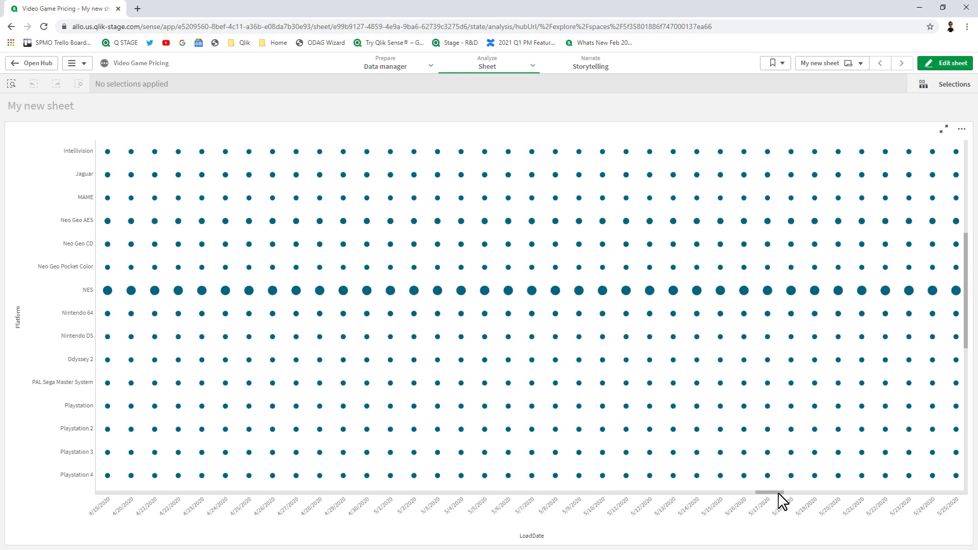
left_click_drag(752, 492, 899, 496)
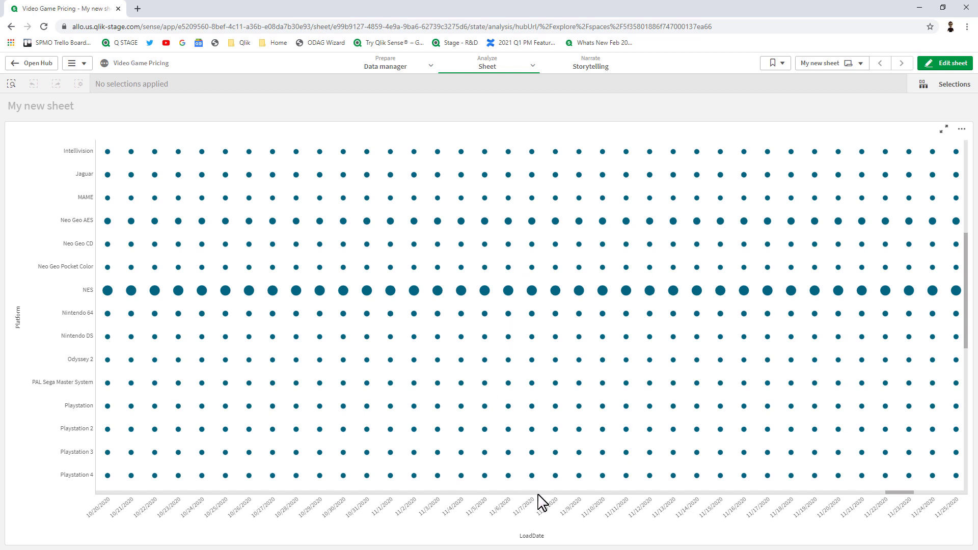
left_click_drag(902, 492, 954, 492)
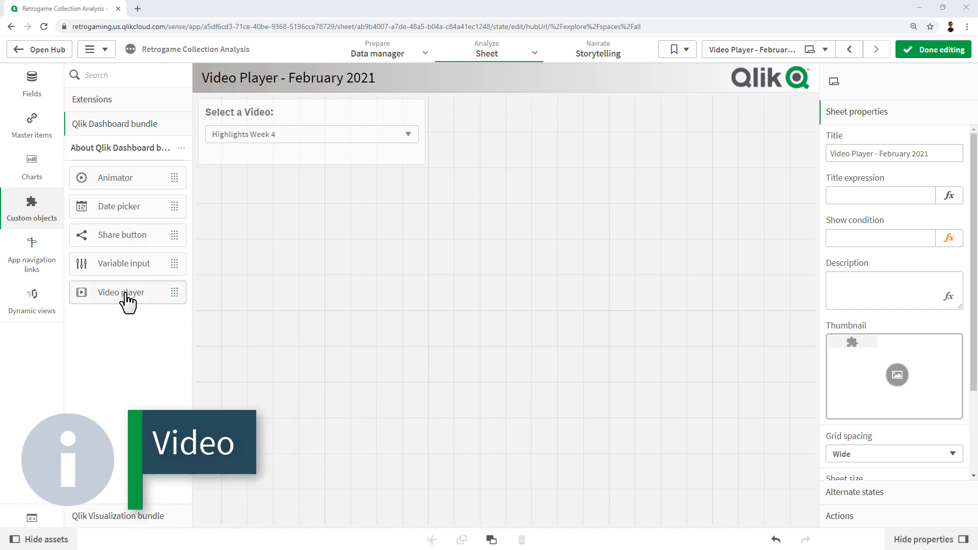
Step: Place a video player under the video selector, enlarge it to fill the sheet, and start adding a URL
left_click_drag(122, 292, 418, 270)
left_click_drag(503, 308, 818, 530)
mouse_move(764, 516)
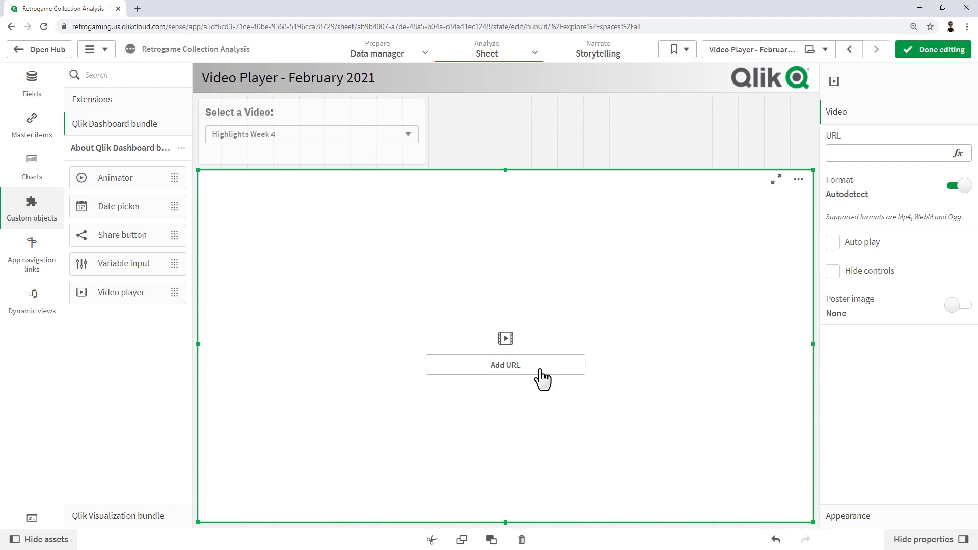
left_click(541, 371)
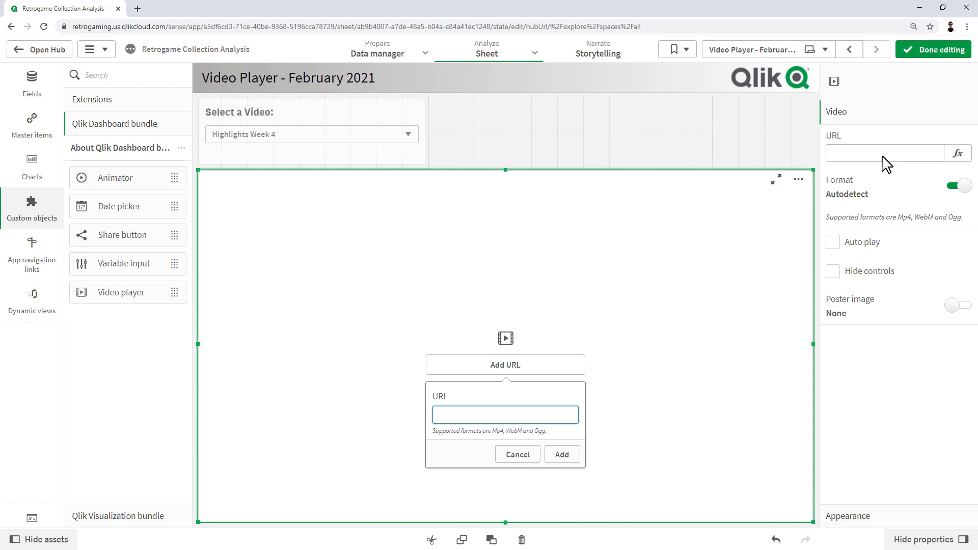
Step: Check the Vvideo variable's definition in the app's variables list
left_click(38, 518)
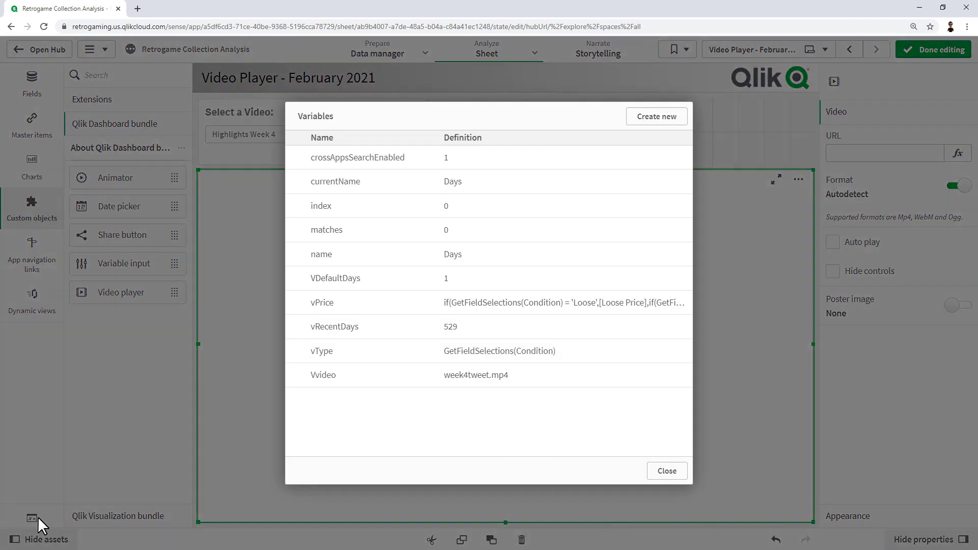
left_click(544, 377)
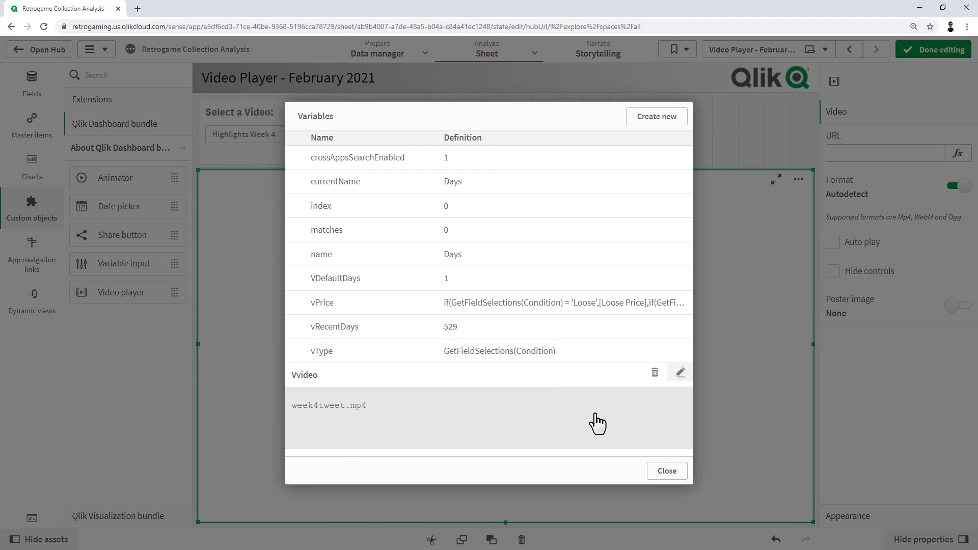
left_click(668, 472)
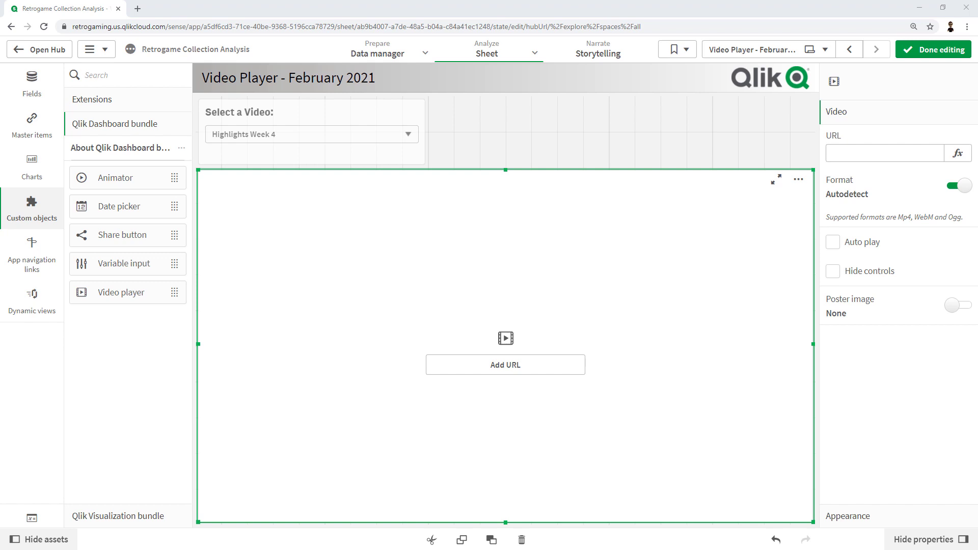
Step: Paste the Vvideo-based URL expression into the video player's URL, previewing week4tweet.mp4
left_click(958, 153)
left_click(584, 186)
type("='https://qlikmarketing-webapps.s3.amazonaws.com/retrogaming-collection/$(Vvideo)'")
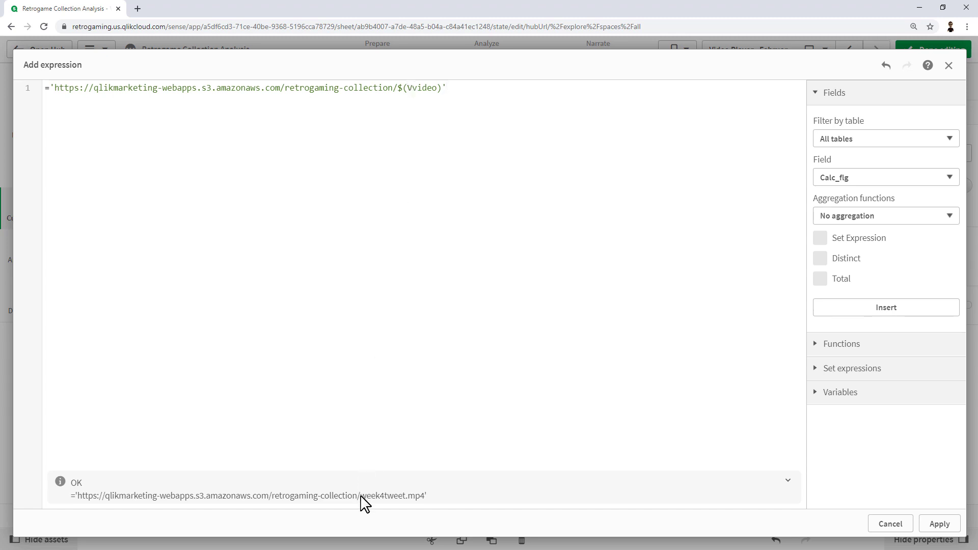
Step: Apply the URL expression, leave edit mode, and play the Highlights Promo video
left_click(936, 527)
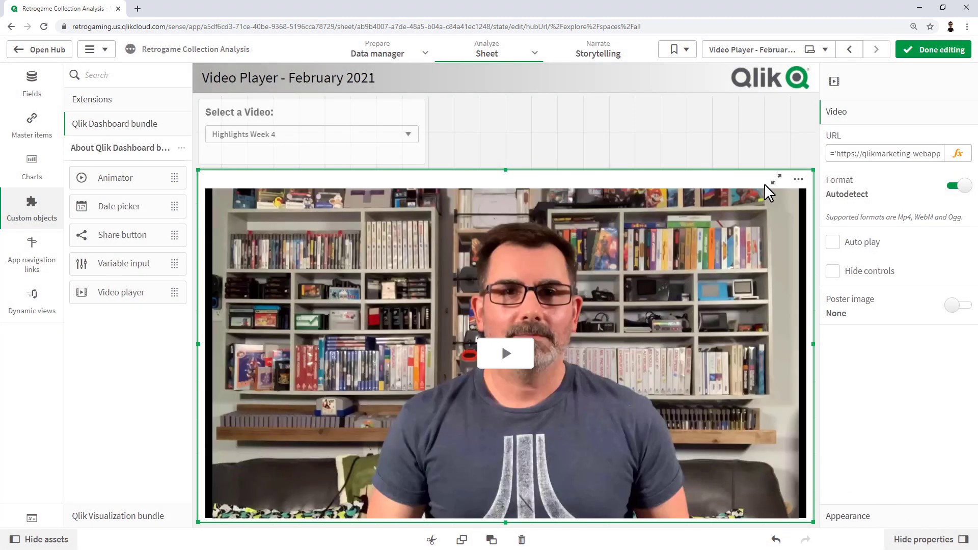
left_click(935, 50)
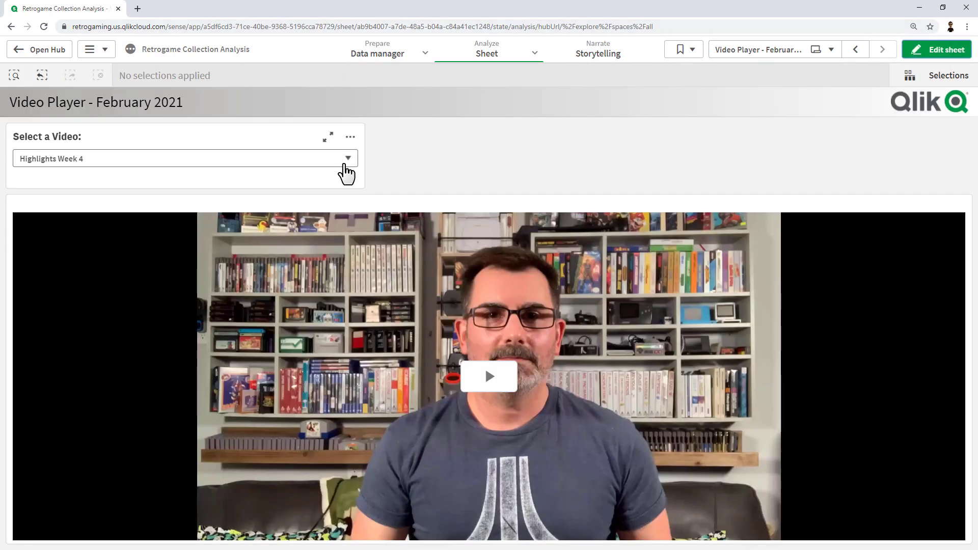
left_click(345, 162)
left_click(336, 187)
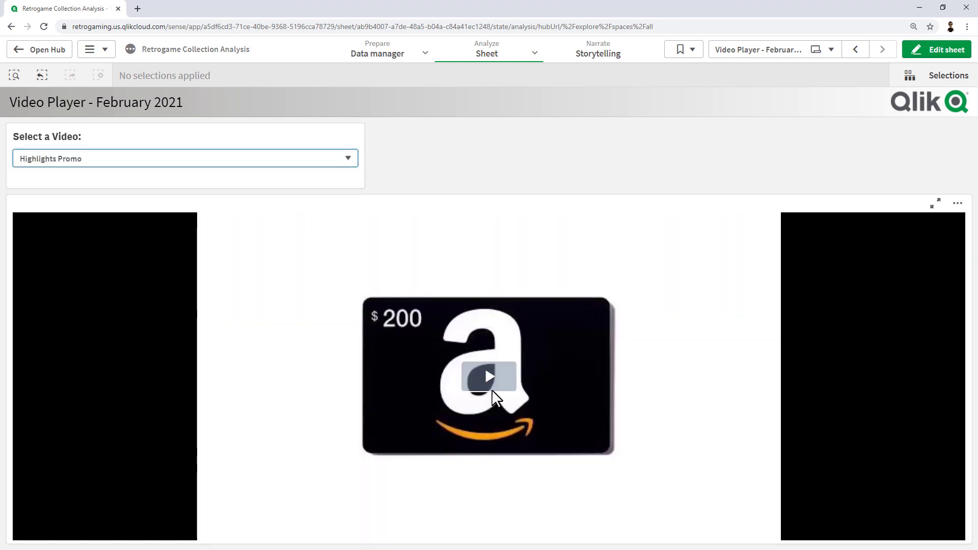
left_click(491, 387)
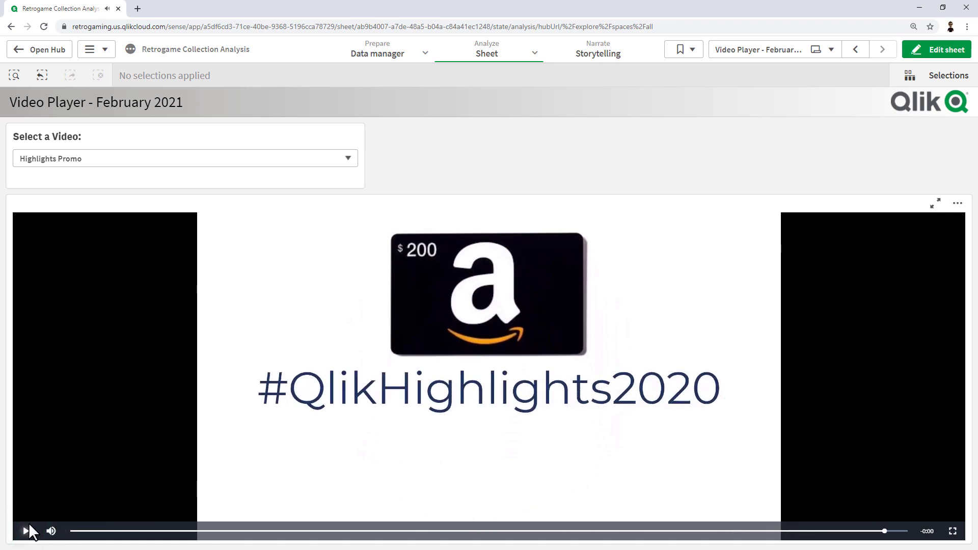
Step: Play and pause the Highlights Introduction and Highlights Week 4 videos in turn
left_click(96, 161)
left_click(96, 194)
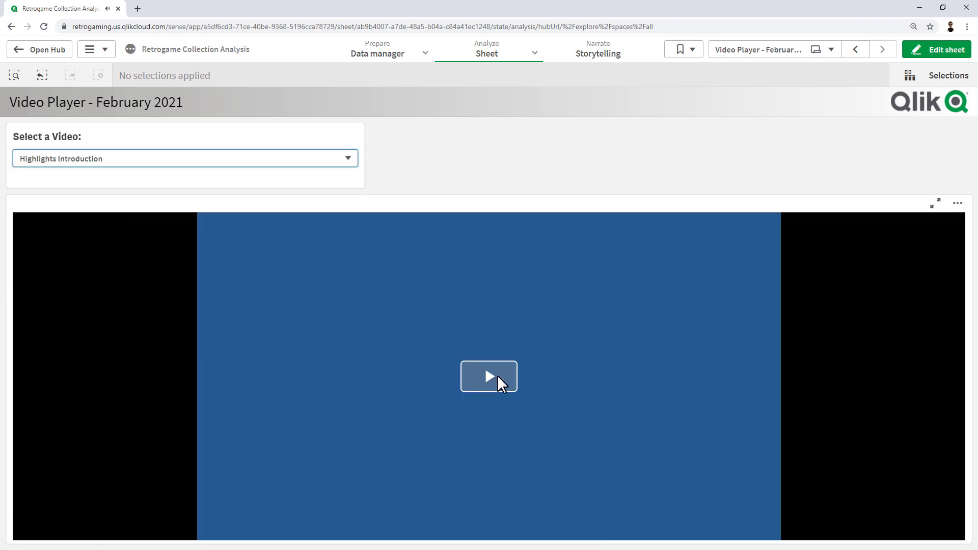
left_click(498, 377)
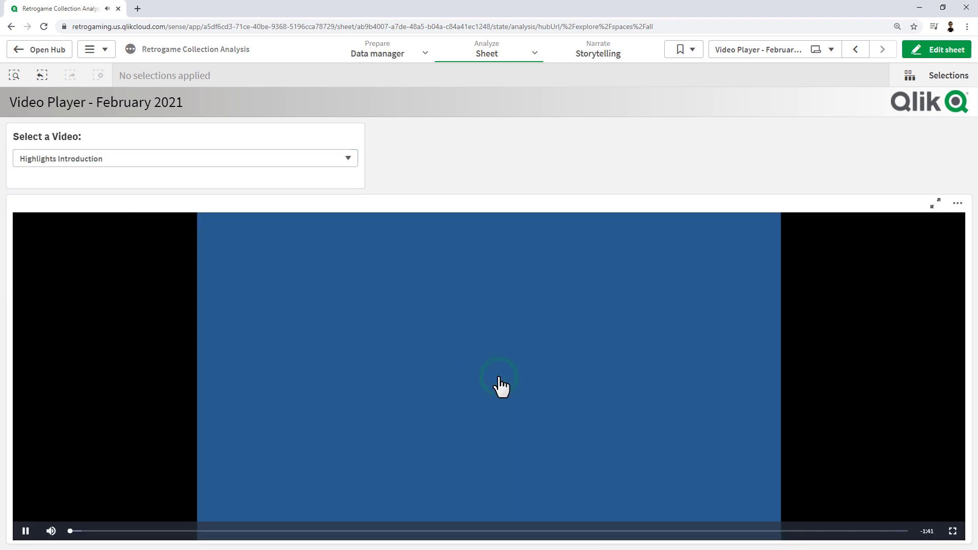
left_click(25, 531)
left_click(77, 162)
left_click(76, 182)
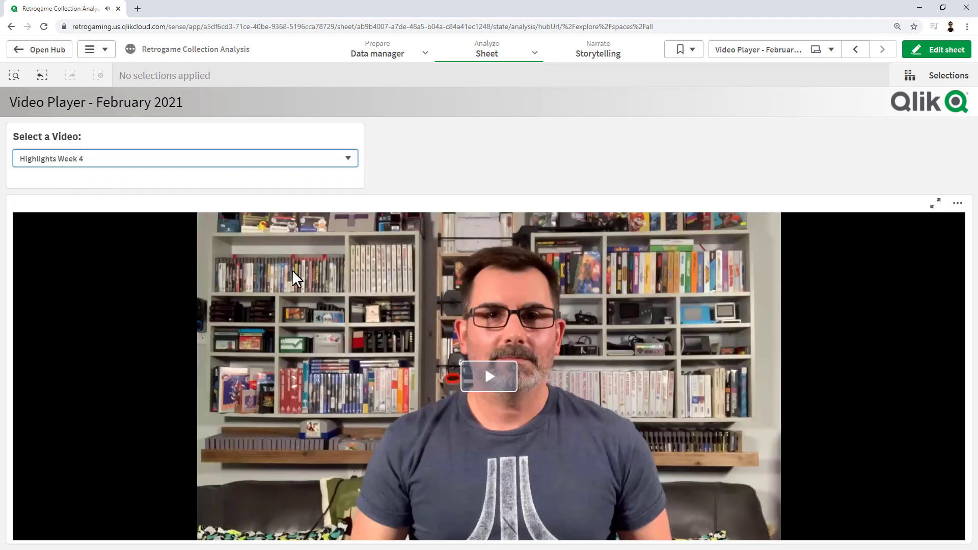
left_click(509, 365)
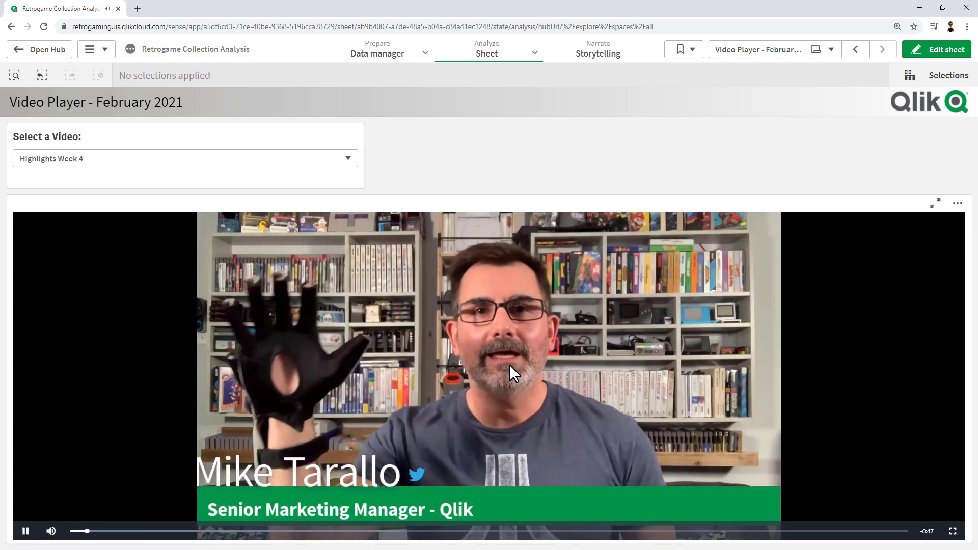
left_click(28, 527)
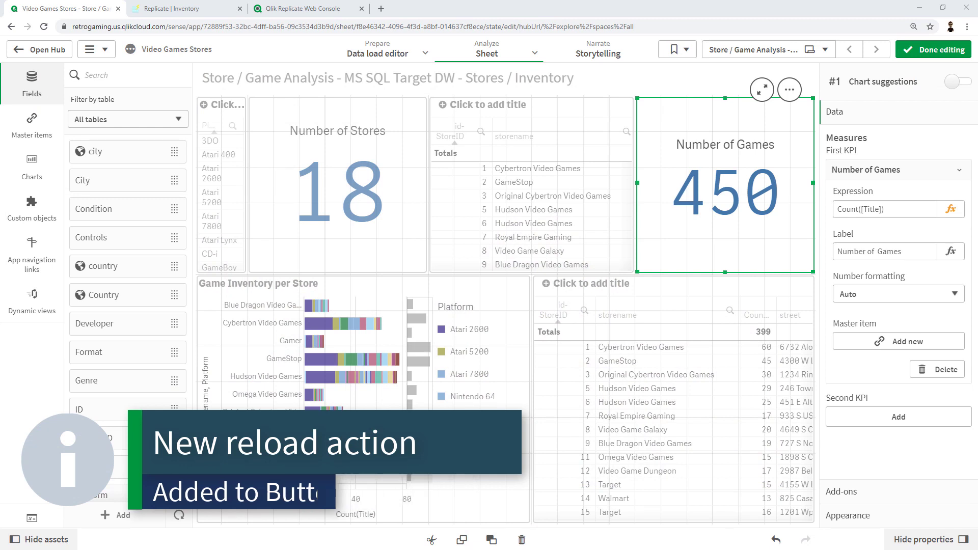
Step: Shrink the Number of Stores KPI and place a button labelled Reload above it
left_click(413, 180)
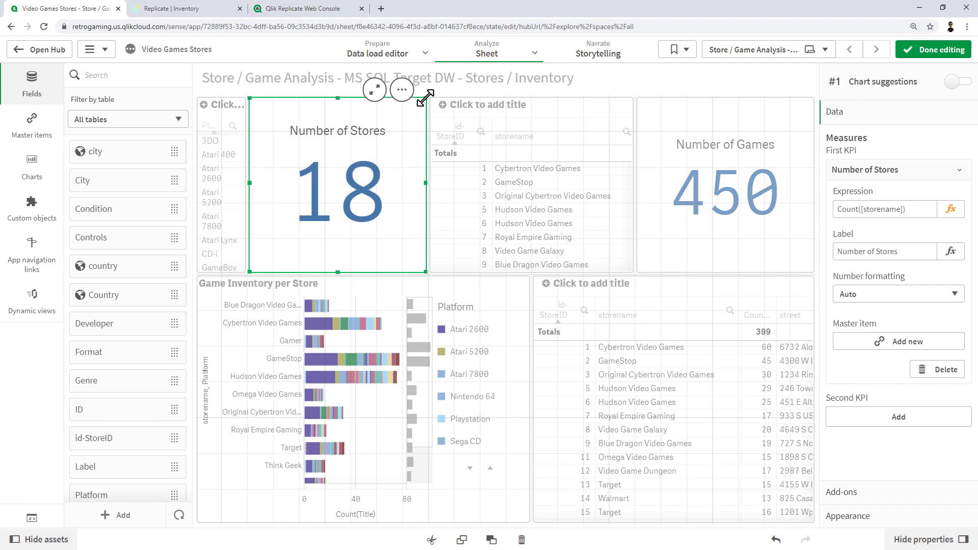
left_click_drag(425, 98, 428, 170)
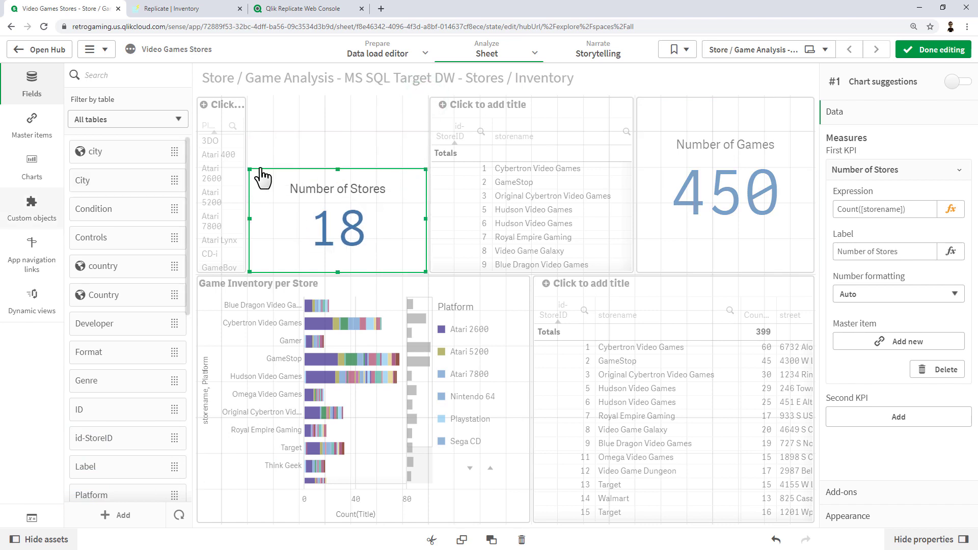
left_click(23, 178)
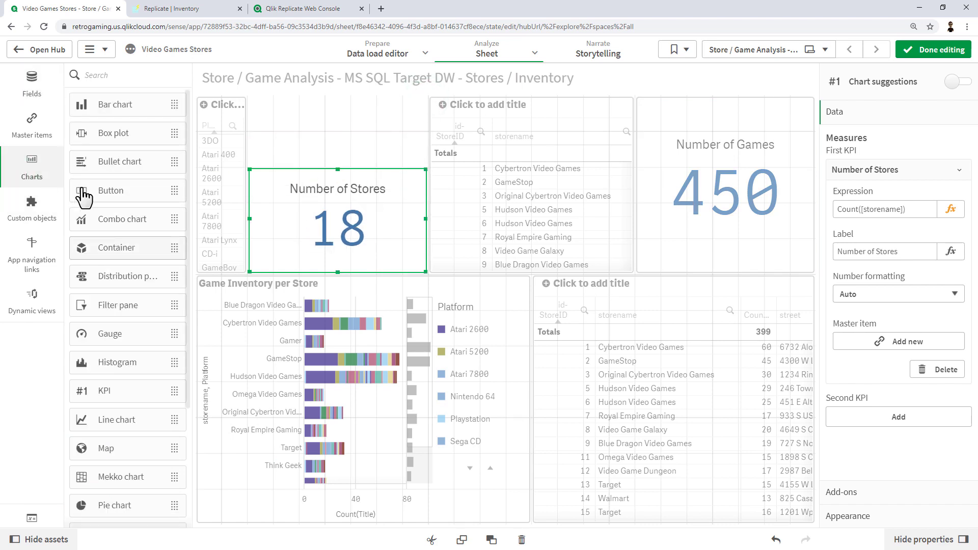
left_click_drag(109, 191, 351, 147)
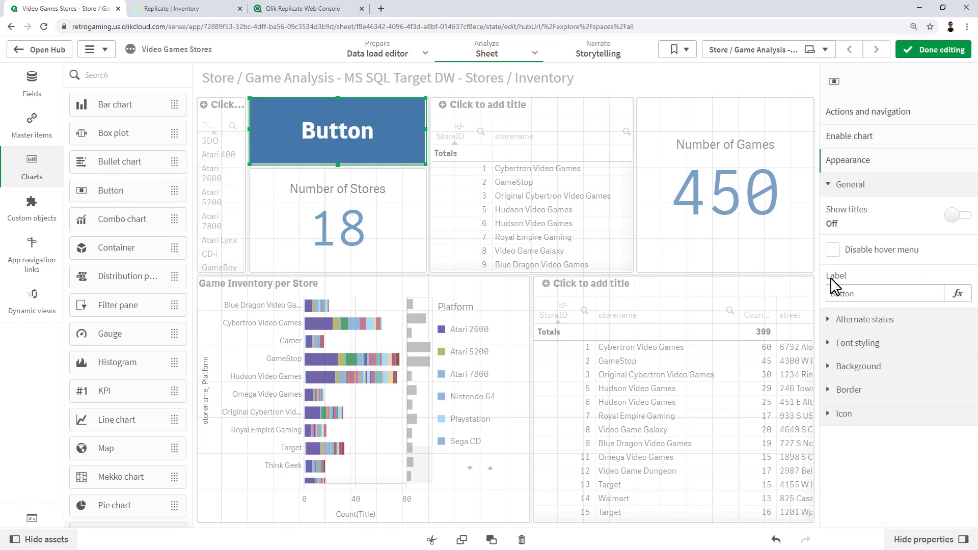
left_click_drag(866, 294, 811, 300)
type("Reload")
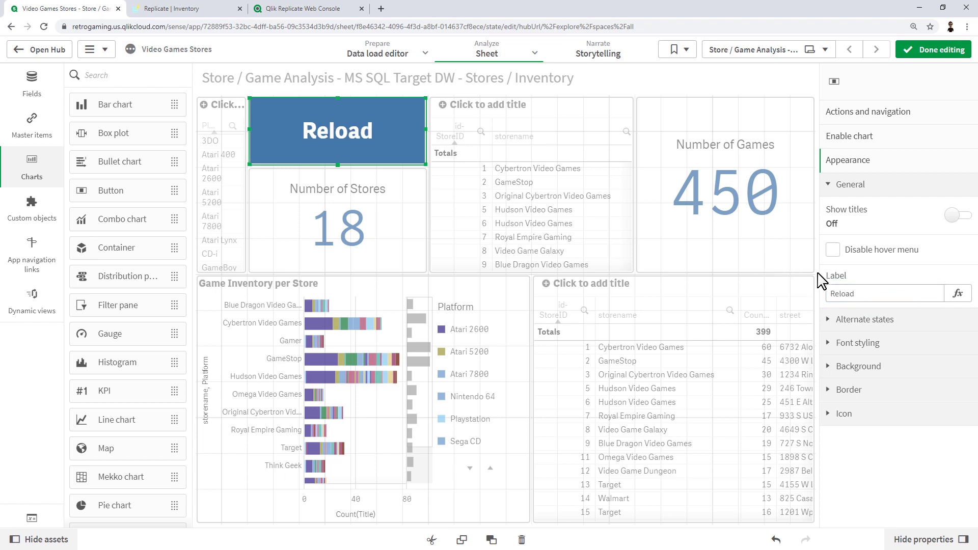
Step: Give the Reload button a Reload data action and finish editing the sheet
left_click(906, 113)
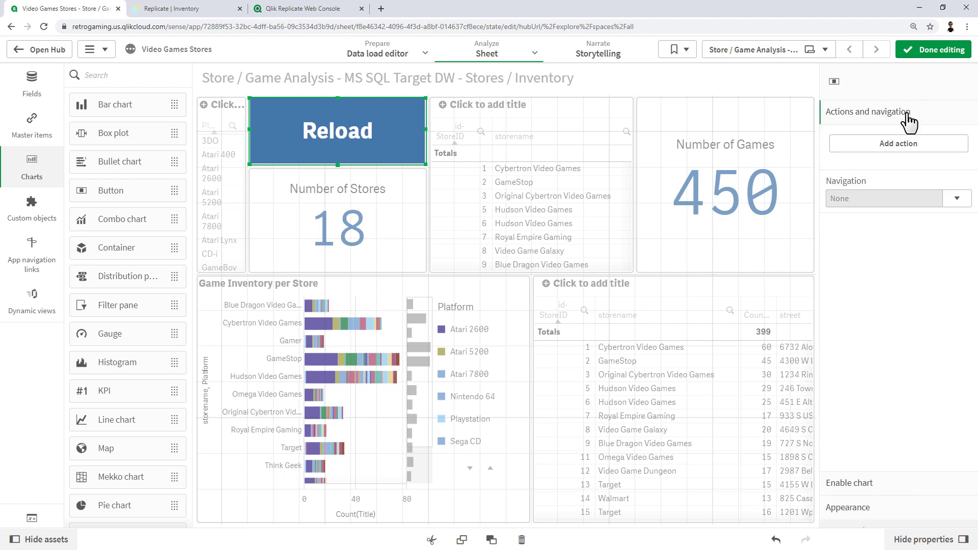
left_click(943, 148)
left_click(951, 223)
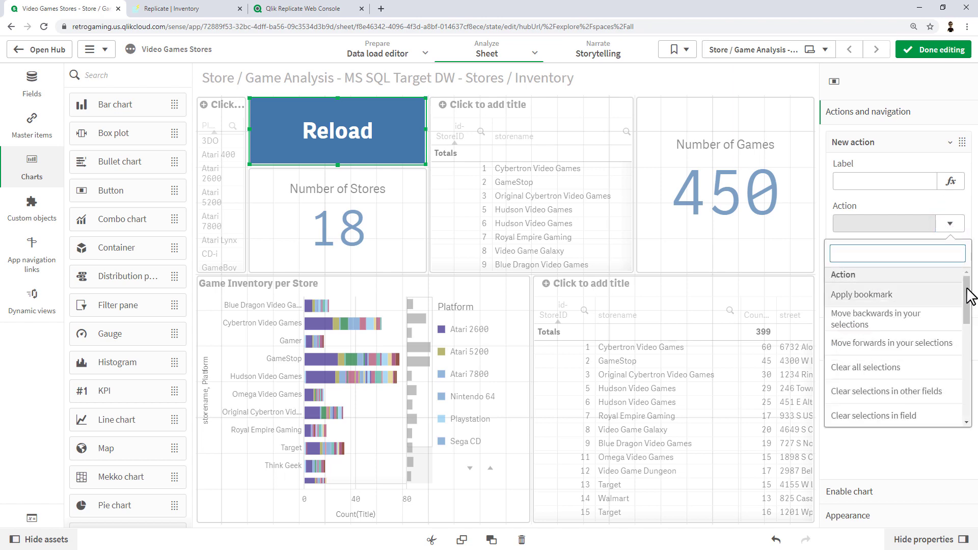
left_click_drag(963, 290, 958, 398)
left_click(897, 416)
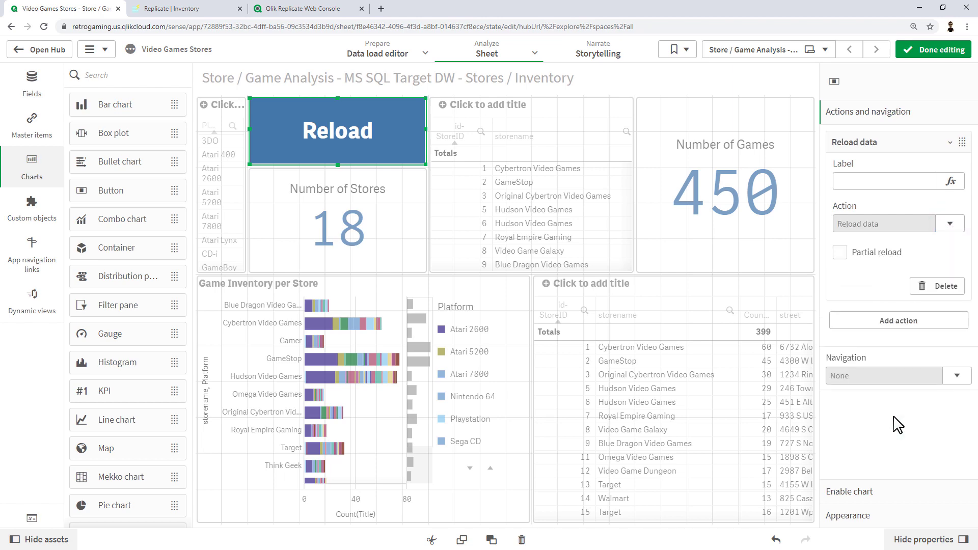
left_click(916, 49)
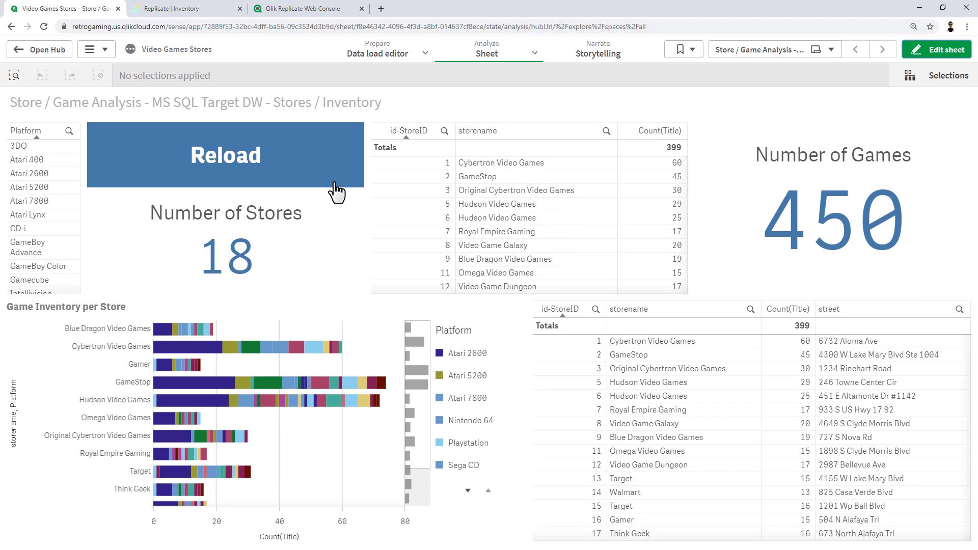
Step: Import video_game_inventory_NES.csv into the Replicate Inventory table, adding 188 records
left_click(190, 15)
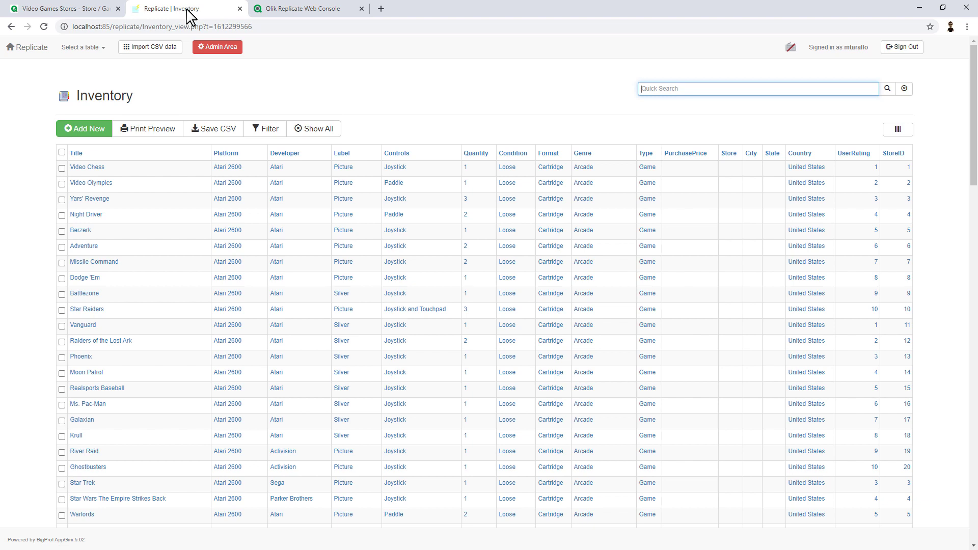
left_click(155, 49)
left_click(83, 187)
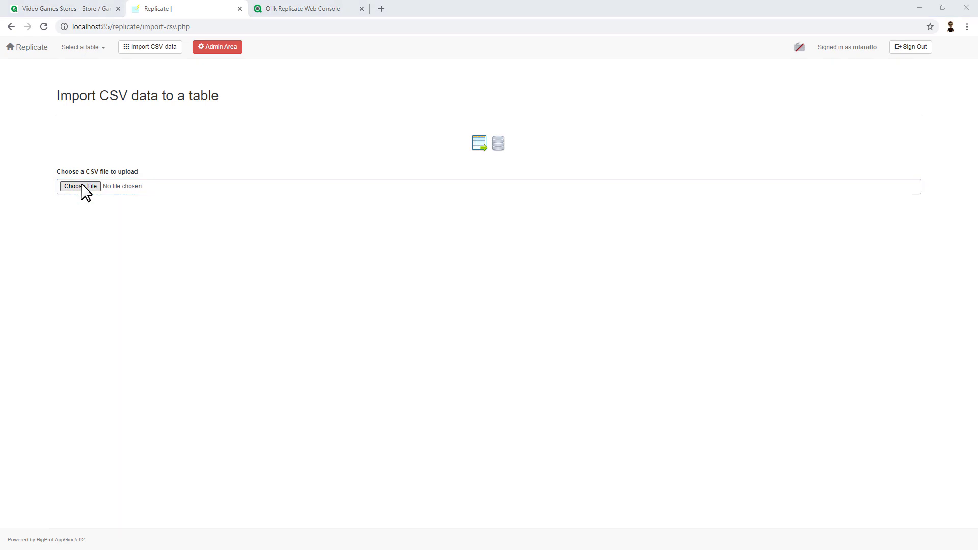
double_click(213, 96)
left_click(196, 213)
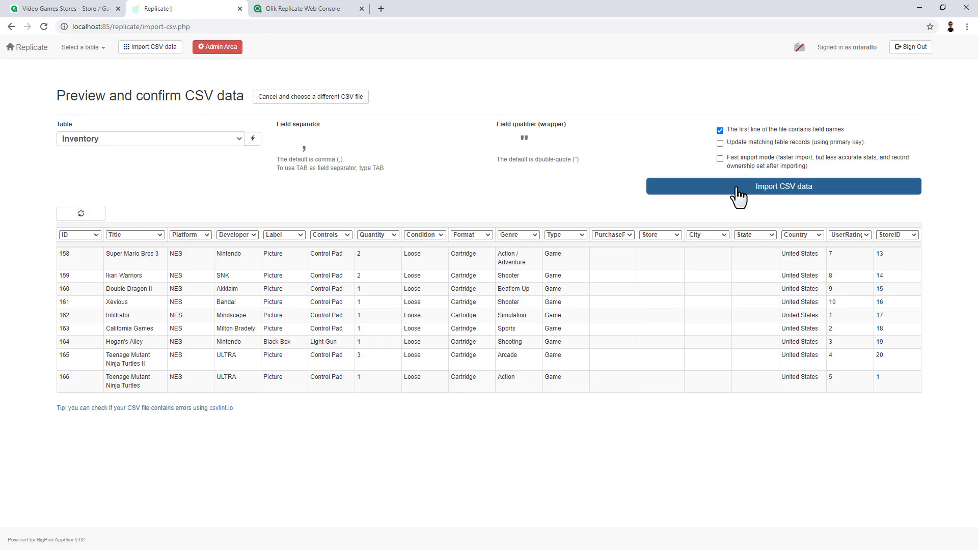
left_click(688, 186)
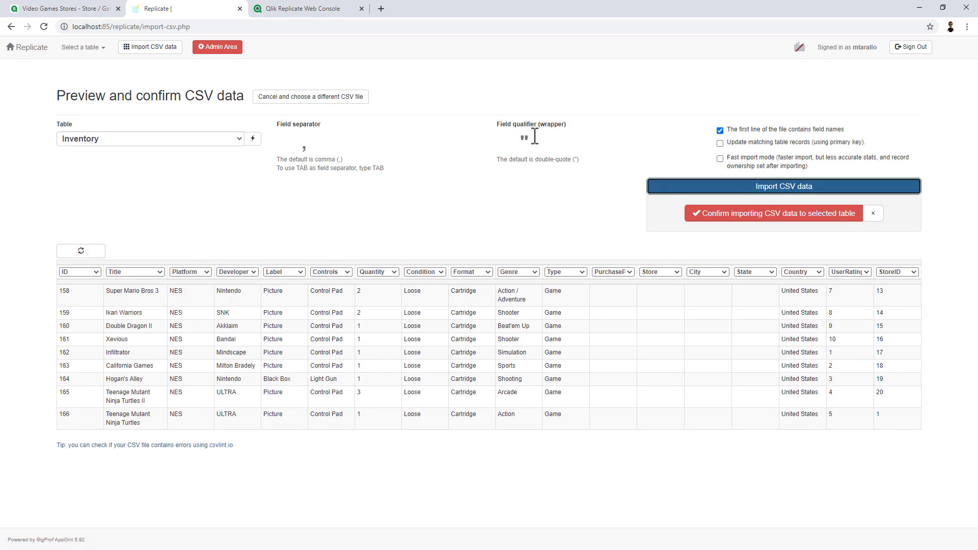
left_click(733, 214)
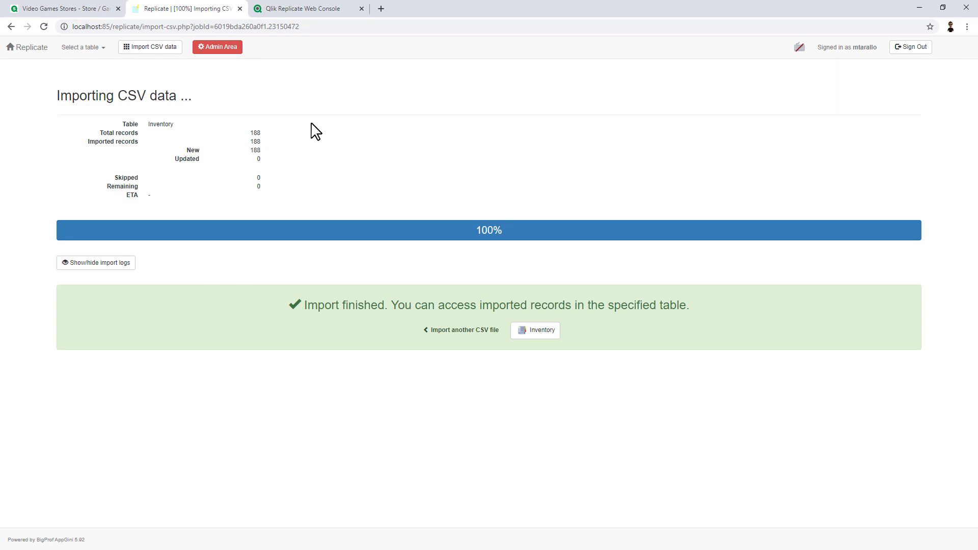
Step: Back on the Video Games Stores sheet, press the new Reload button to reload the data
left_click(61, 8)
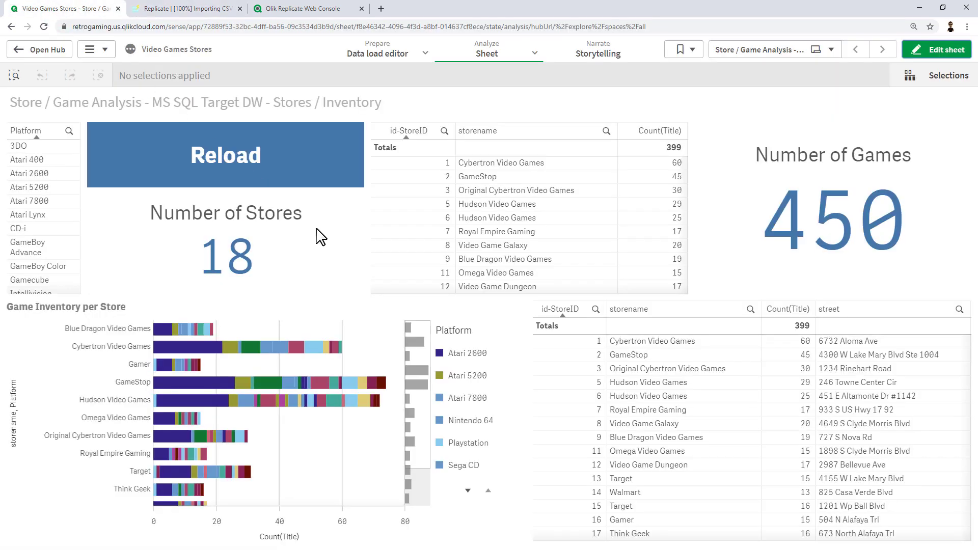
mouse_move(386, 295)
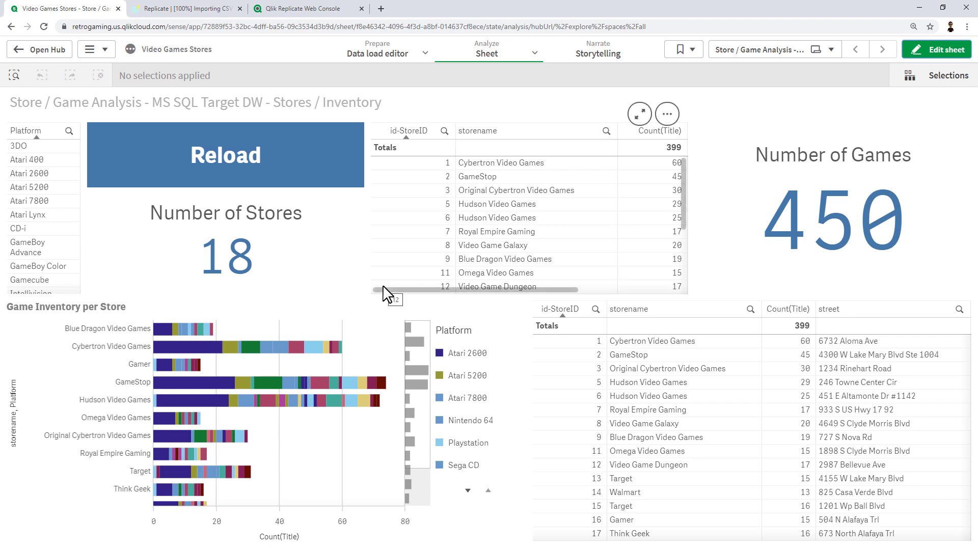
left_click(275, 139)
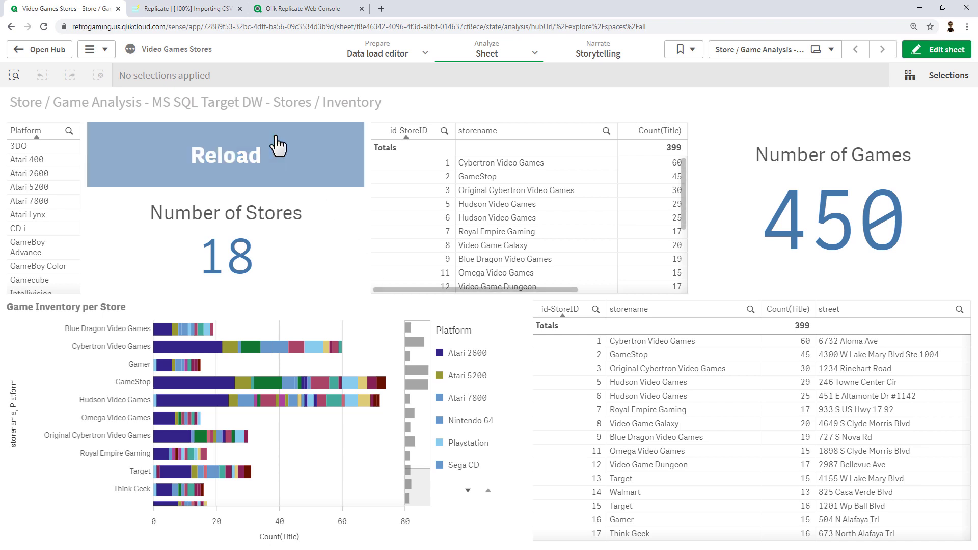